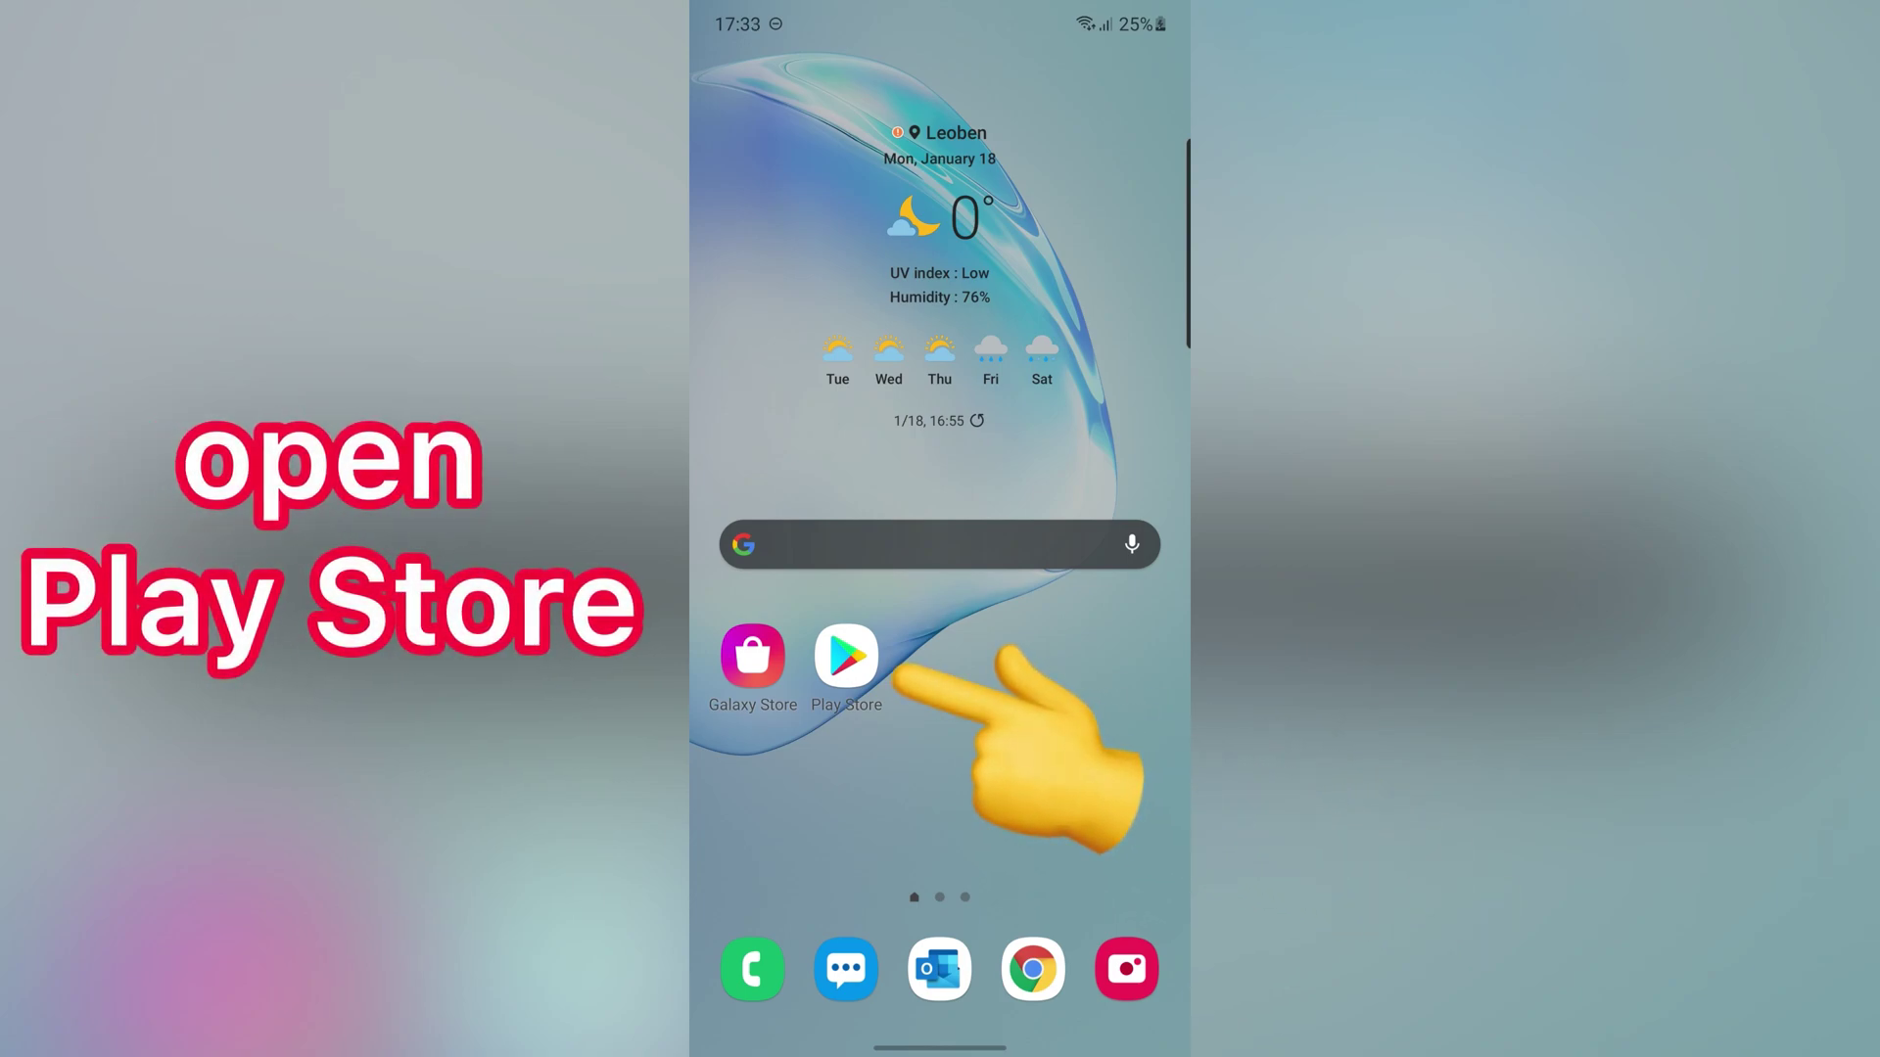
Find Facemoji Emoji Keyboard by searching 'facemoji' in Play Store, install it and launch it.
{"action": "left_click", "coordinate": [846, 657]}
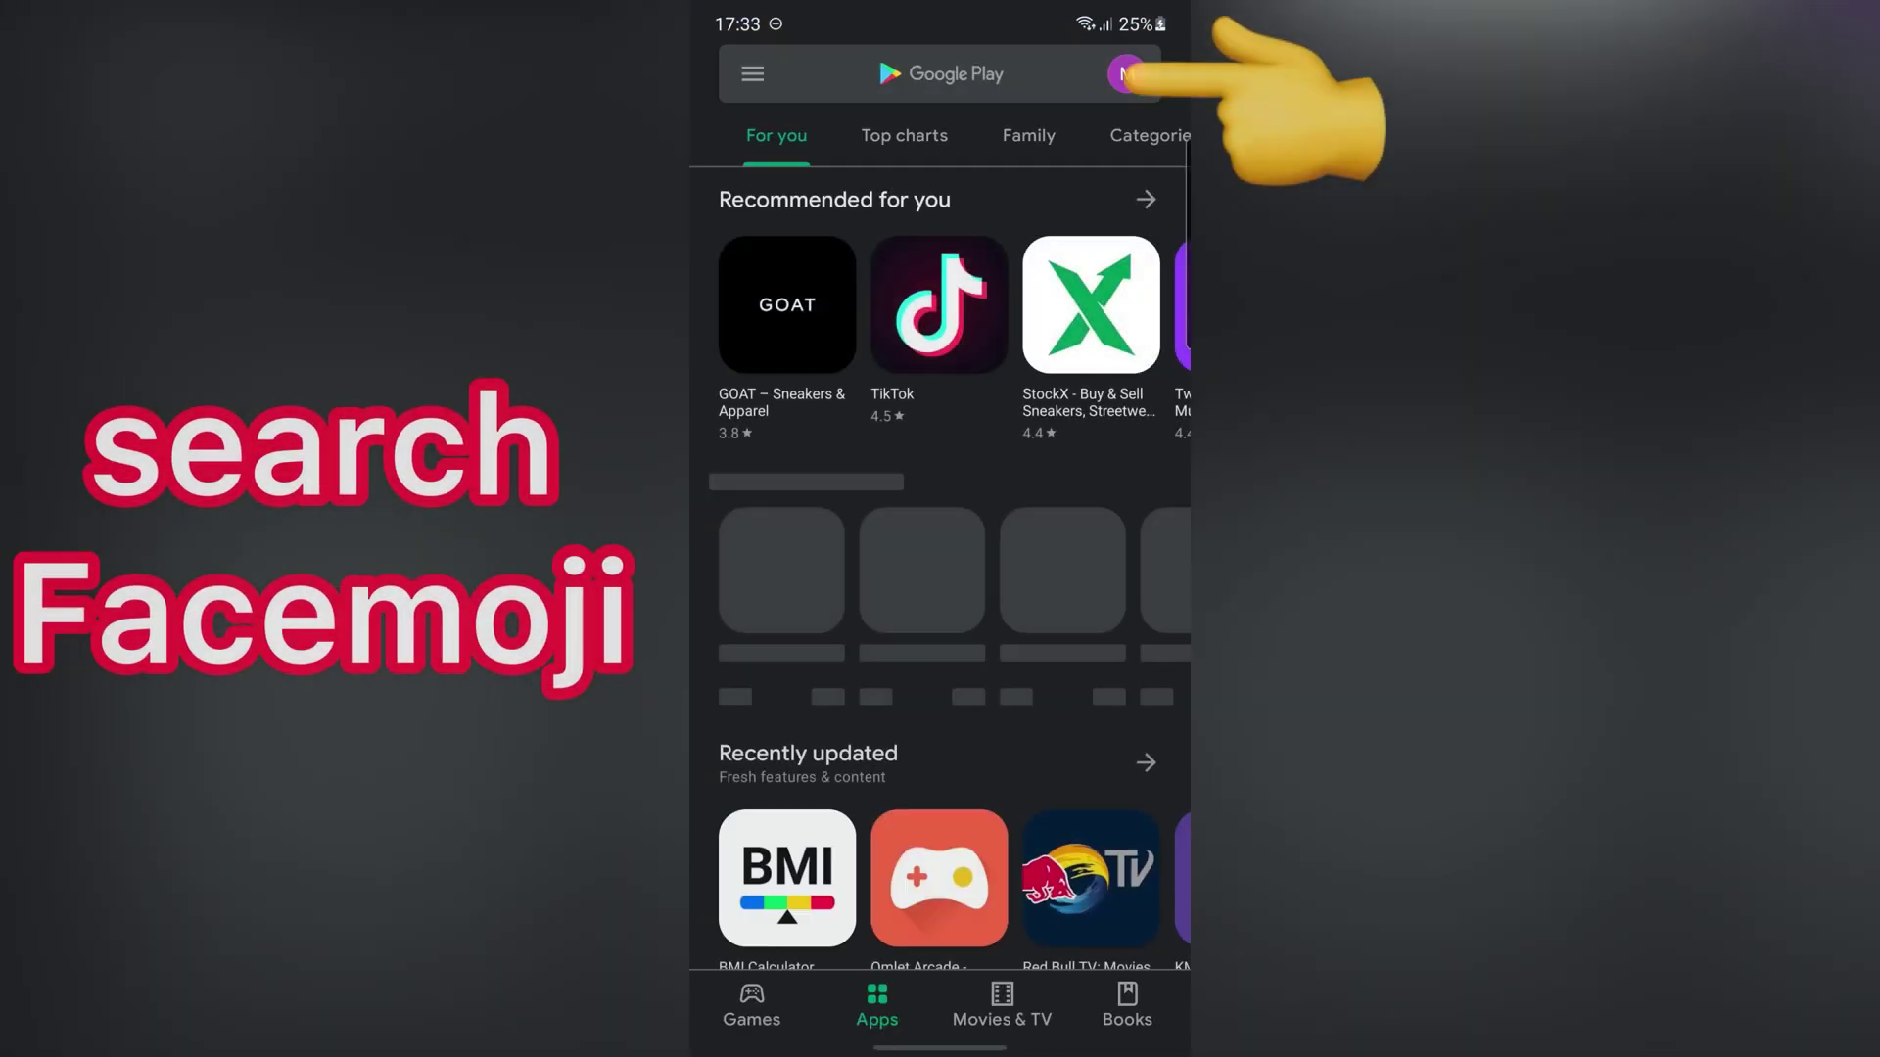
{"action": "left_click", "coordinate": [939, 73]}
{"action": "type", "text": "fa"}
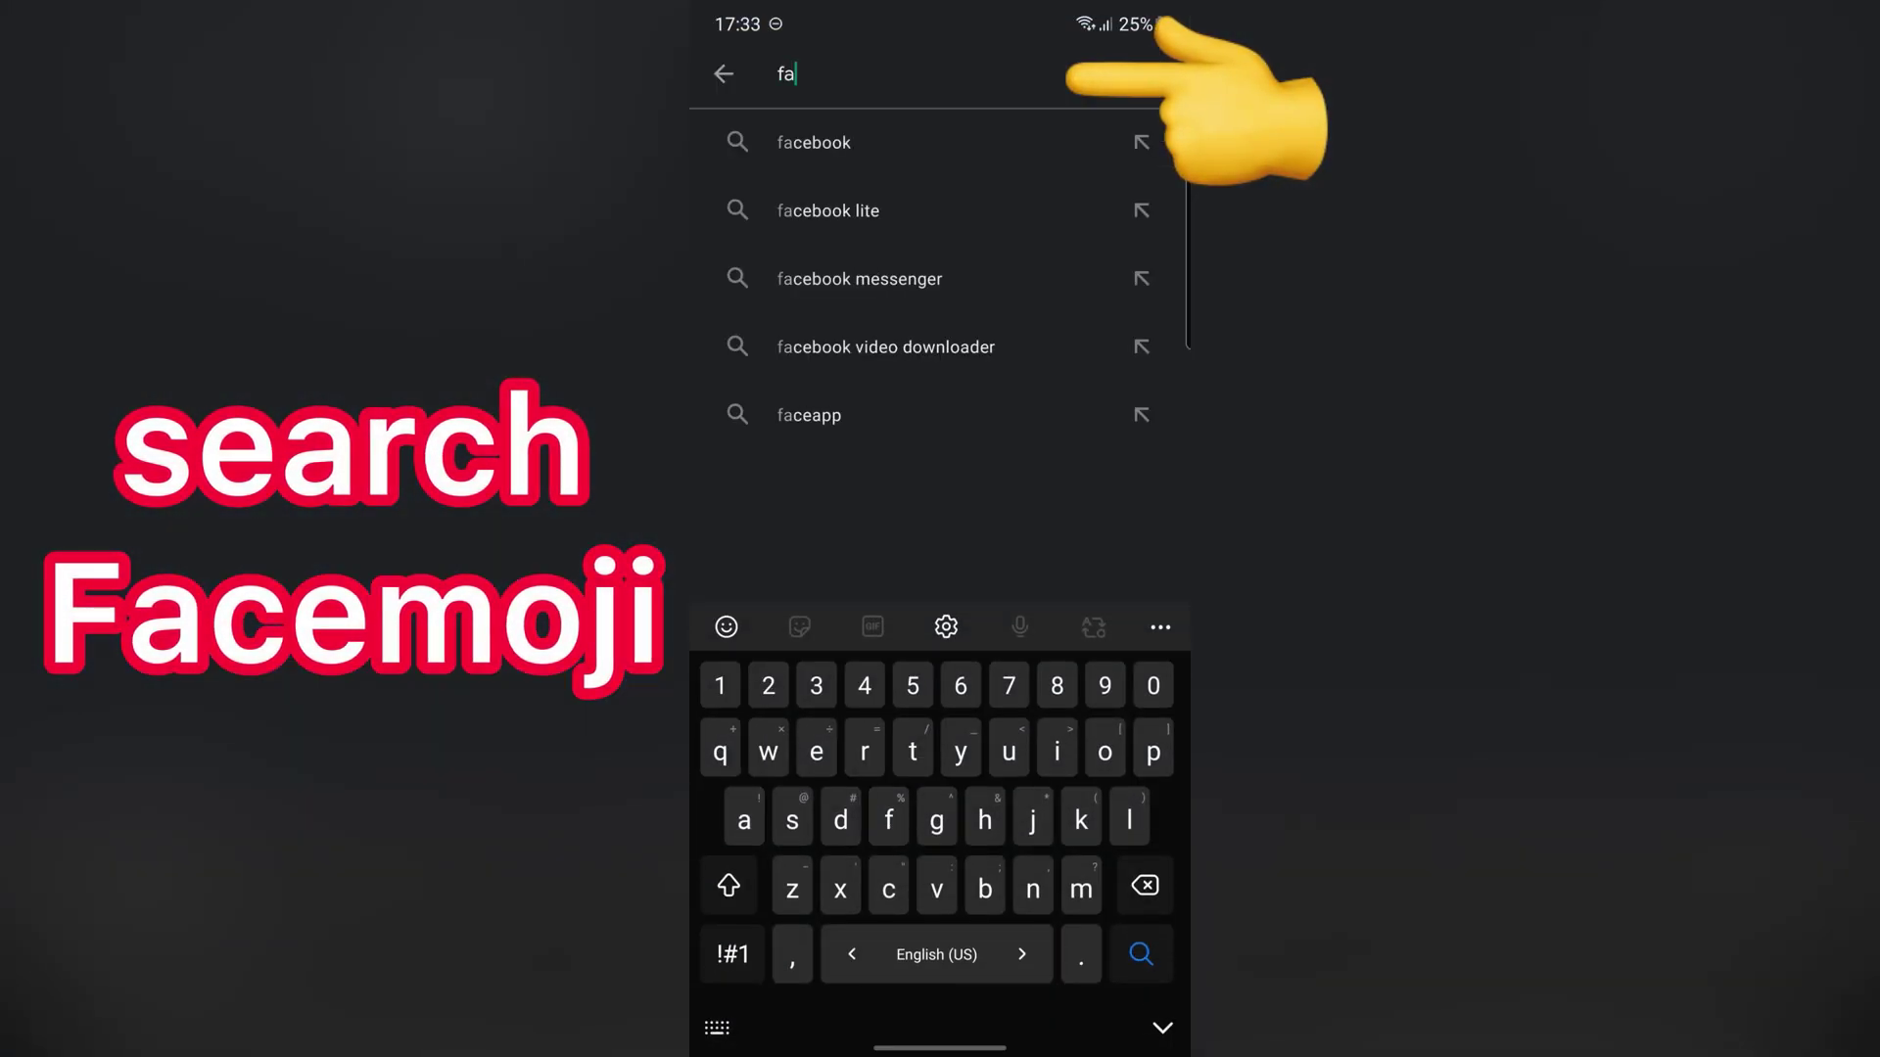
{"action": "type", "text": "cemoji"}
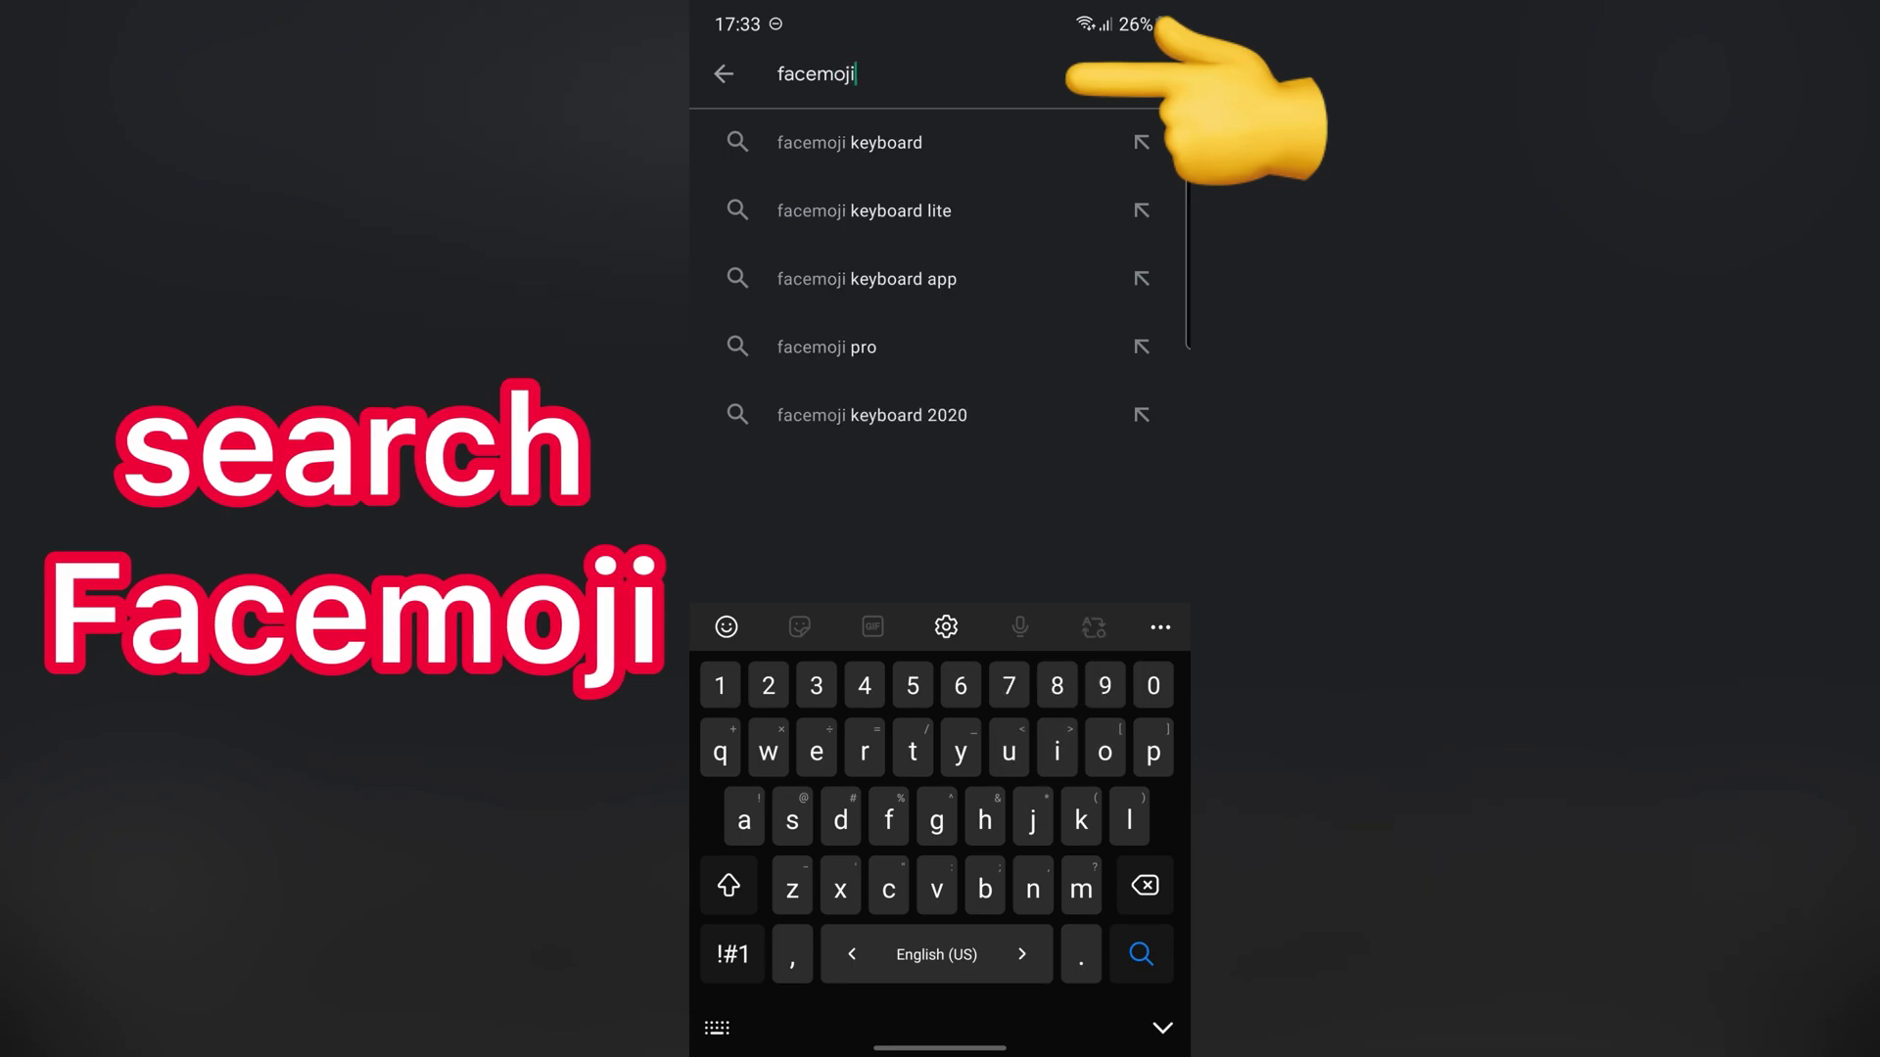
{"action": "left_click", "coordinate": [848, 143]}
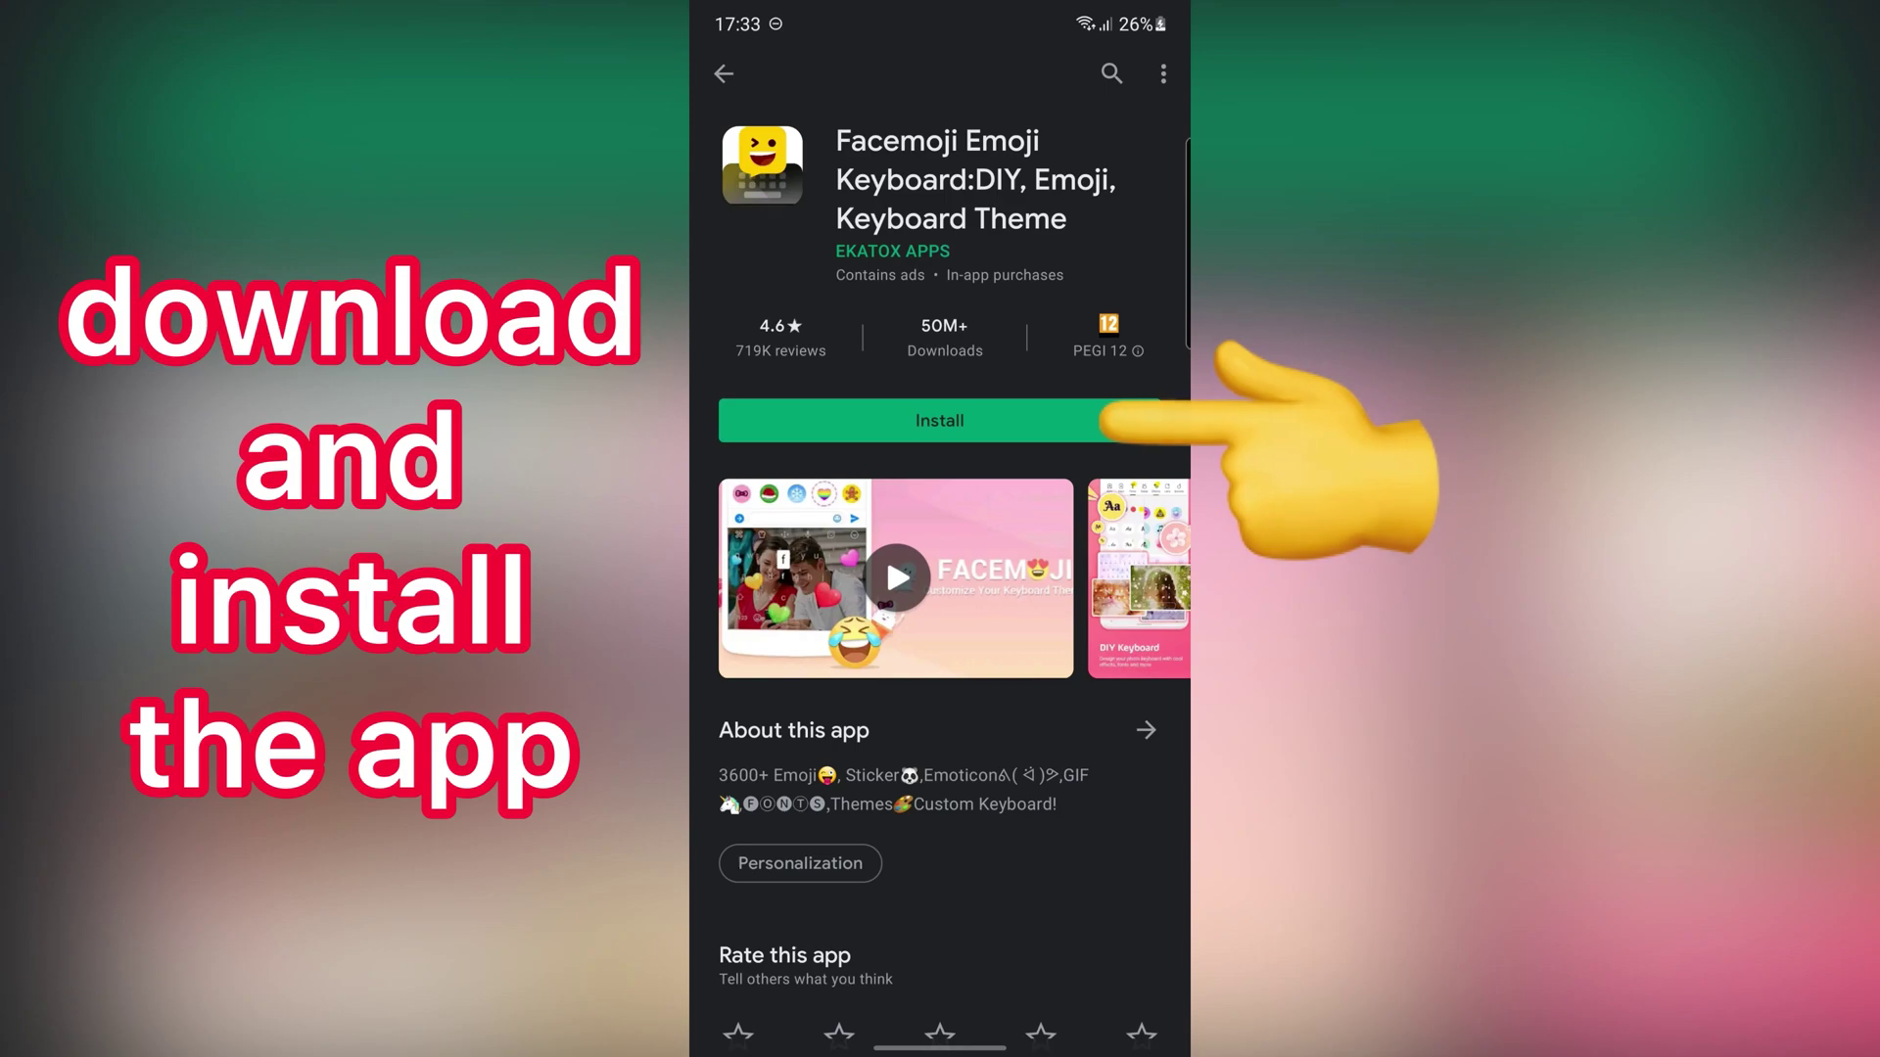
{"action": "left_click", "coordinate": [940, 421]}
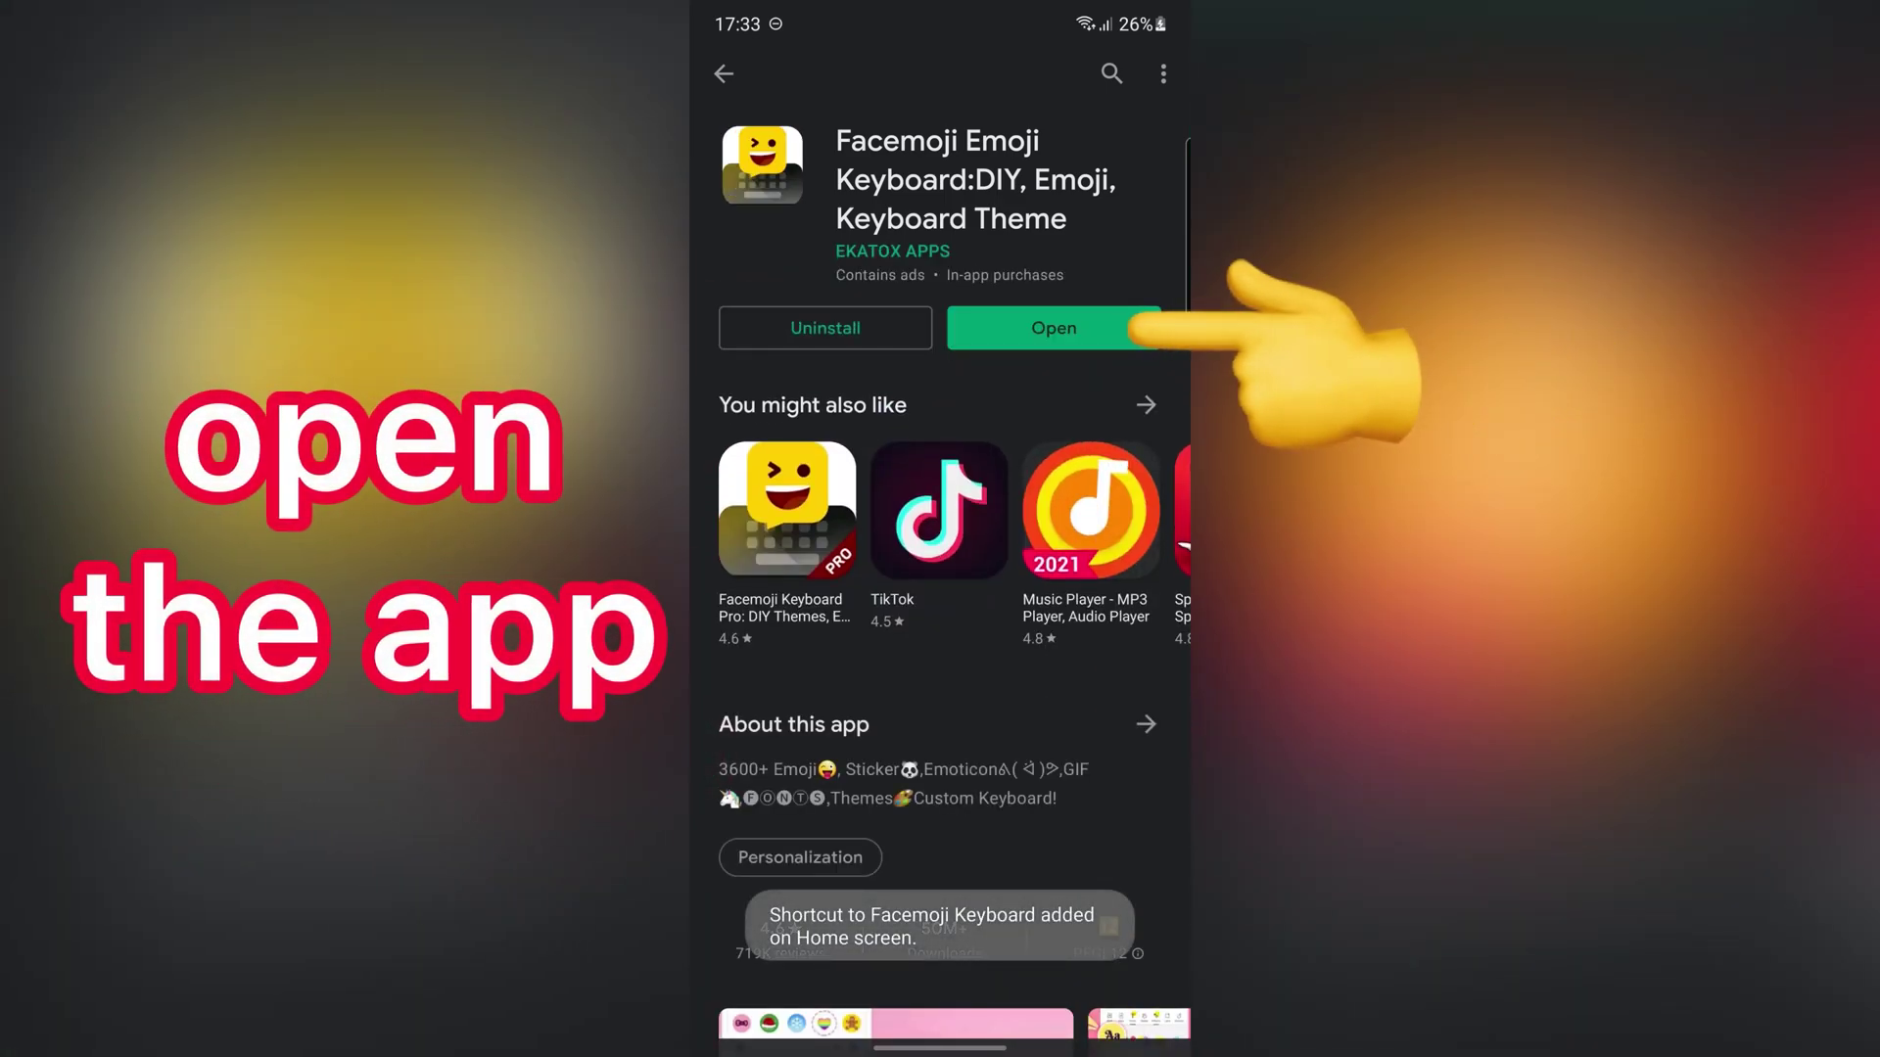
{"action": "left_click", "coordinate": [1052, 328]}
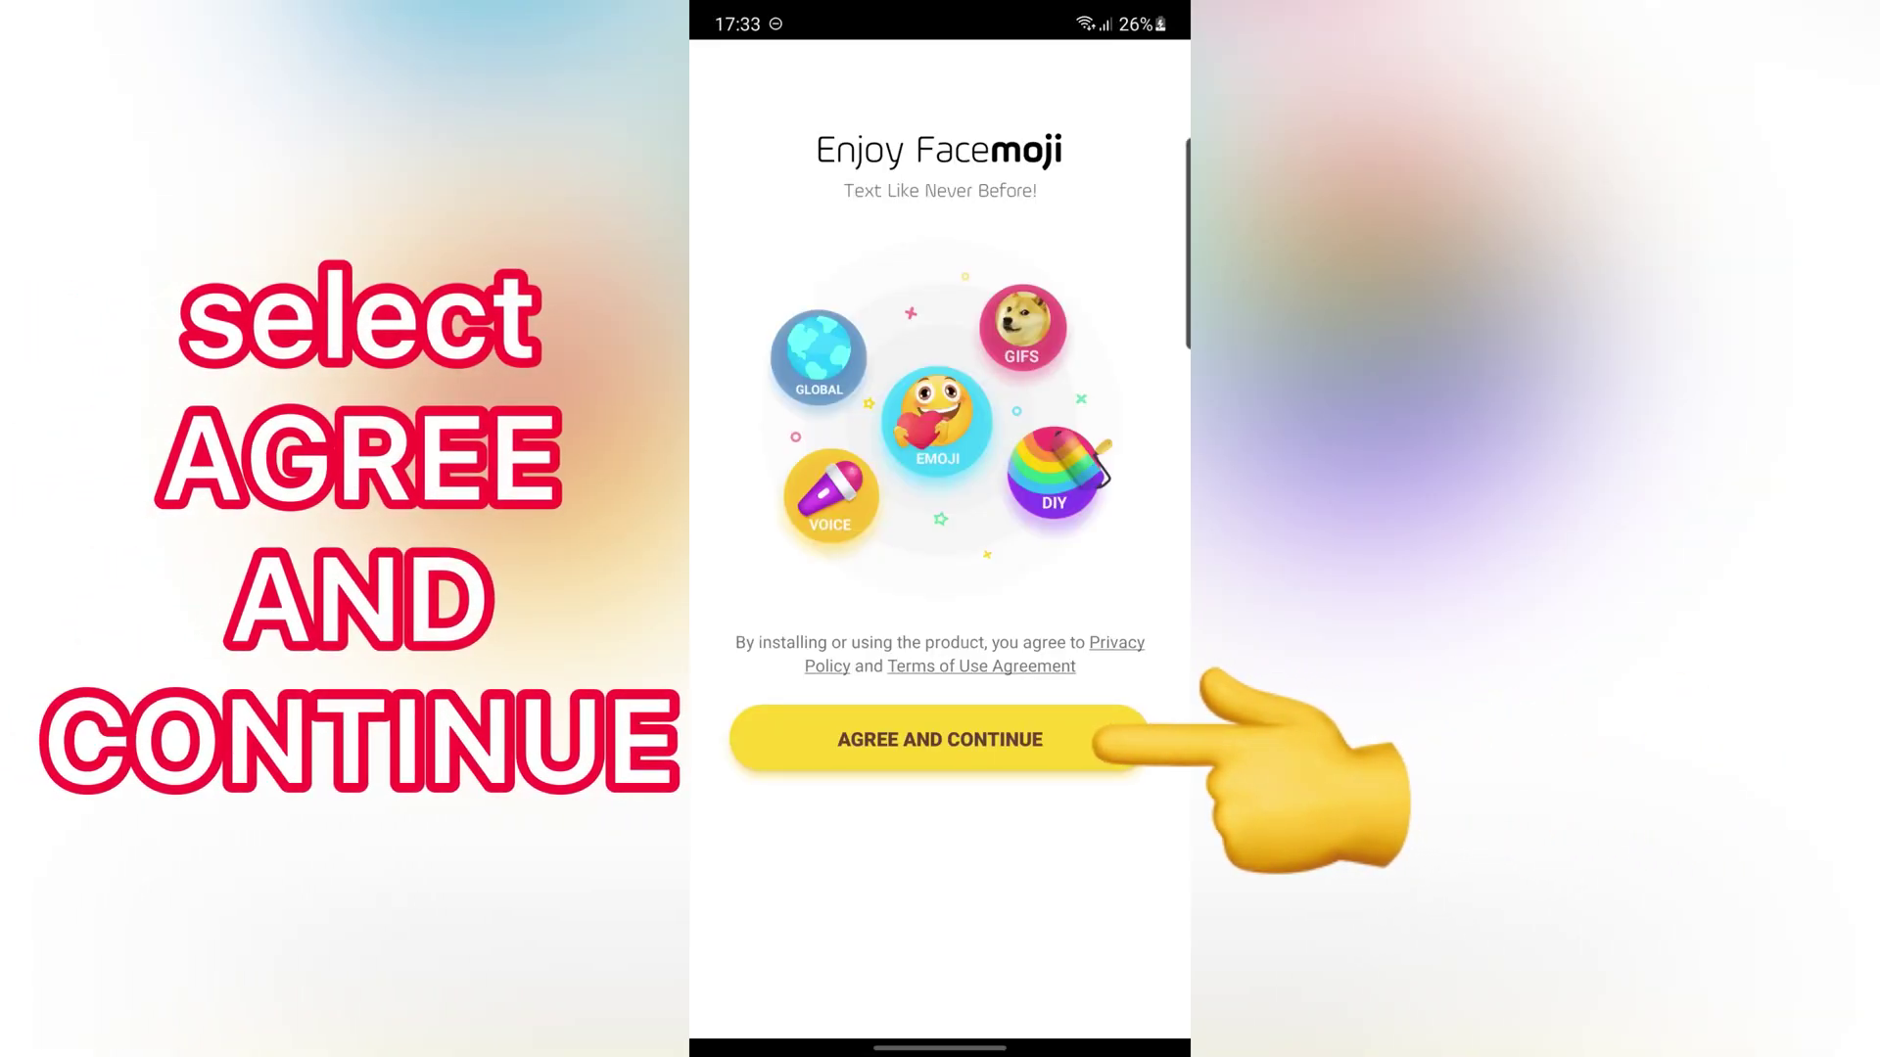
Accept the terms, enable Facemoji Keyboard in settings, confirm both warnings, and bring up the input chooser.
{"action": "left_click", "coordinate": [940, 738]}
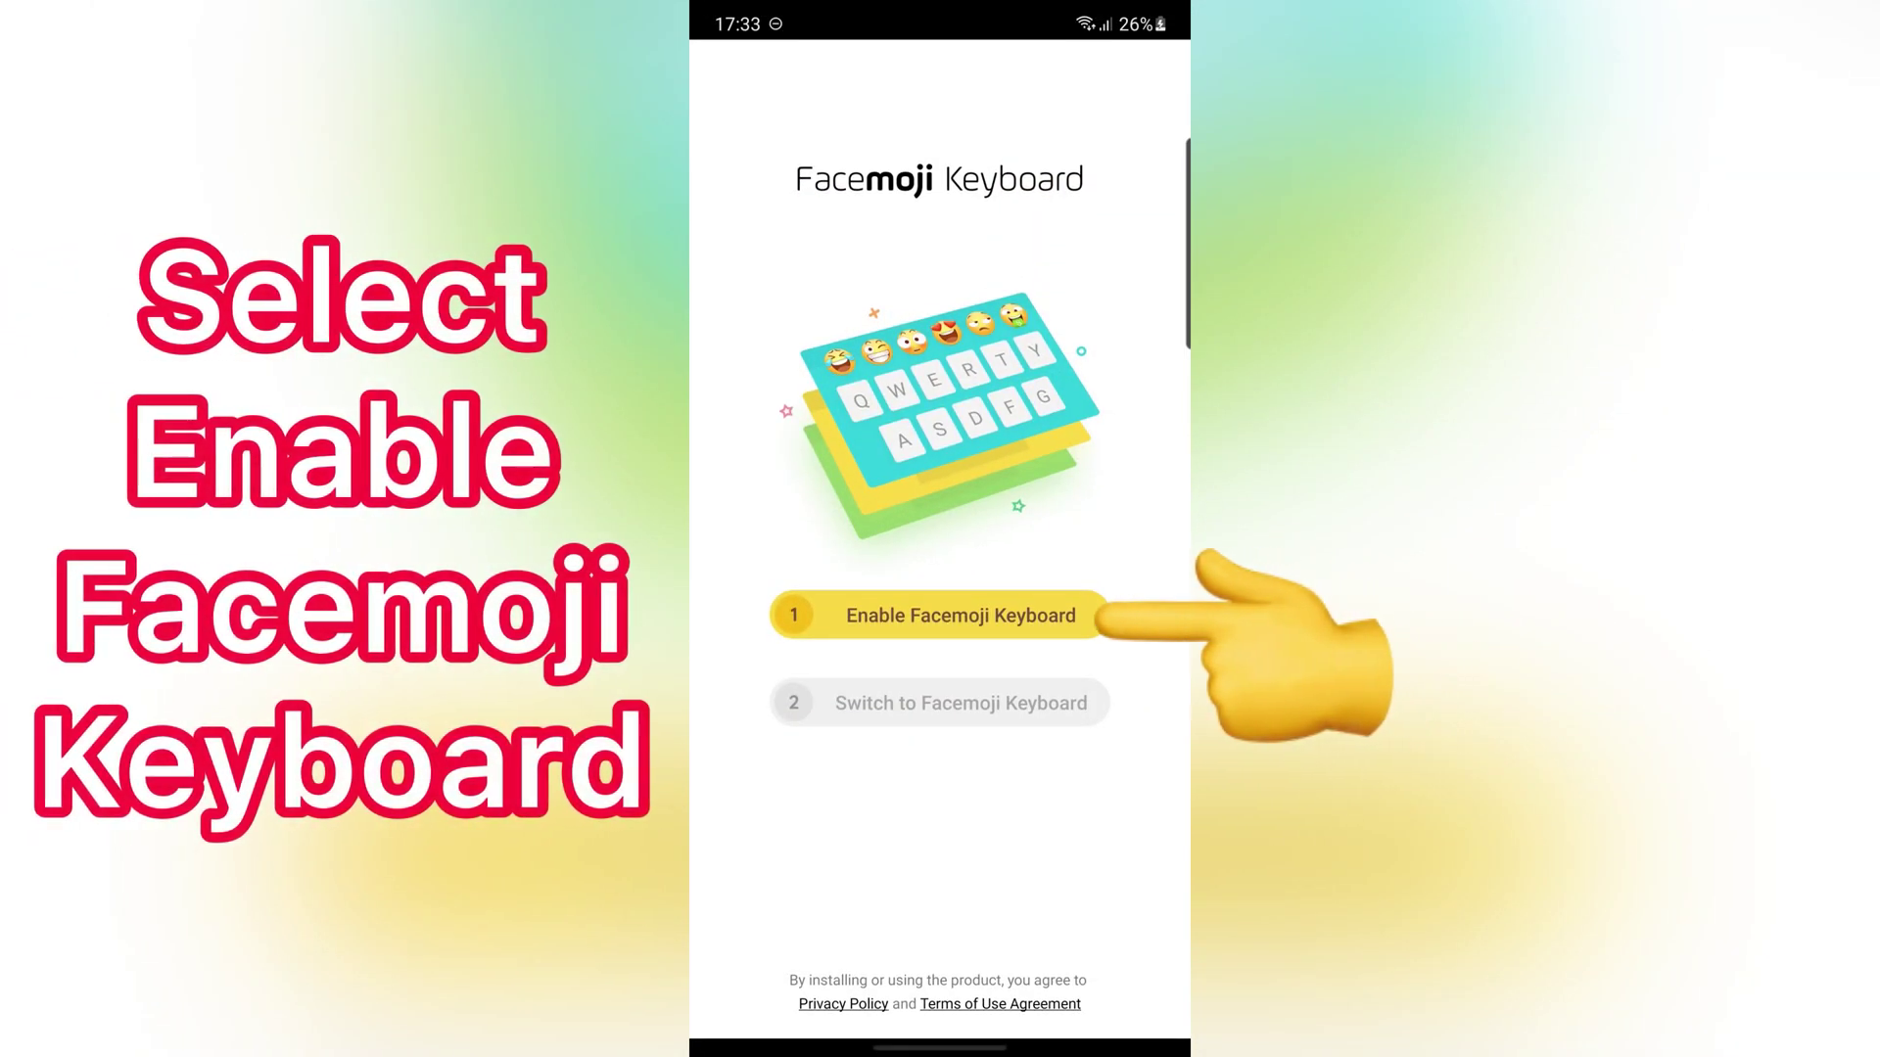
{"action": "left_click", "coordinate": [941, 616]}
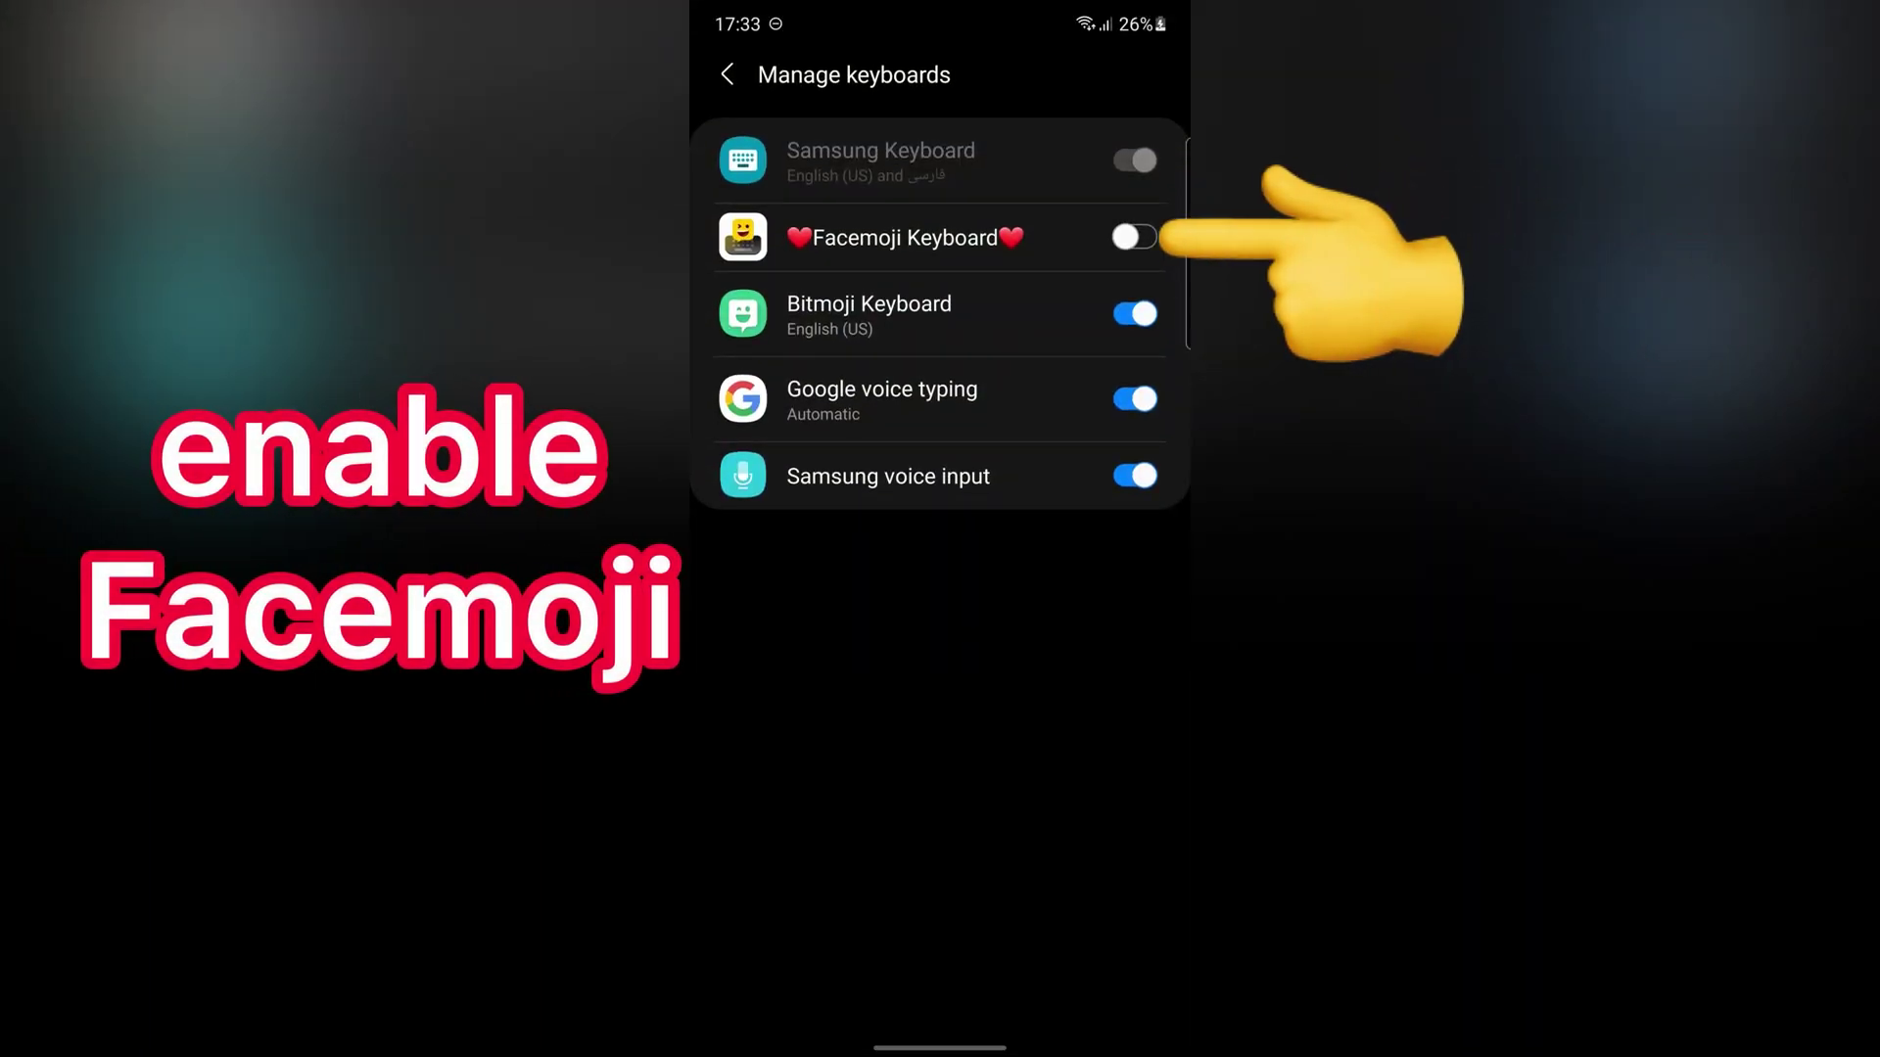
{"action": "left_click", "coordinate": [1134, 237]}
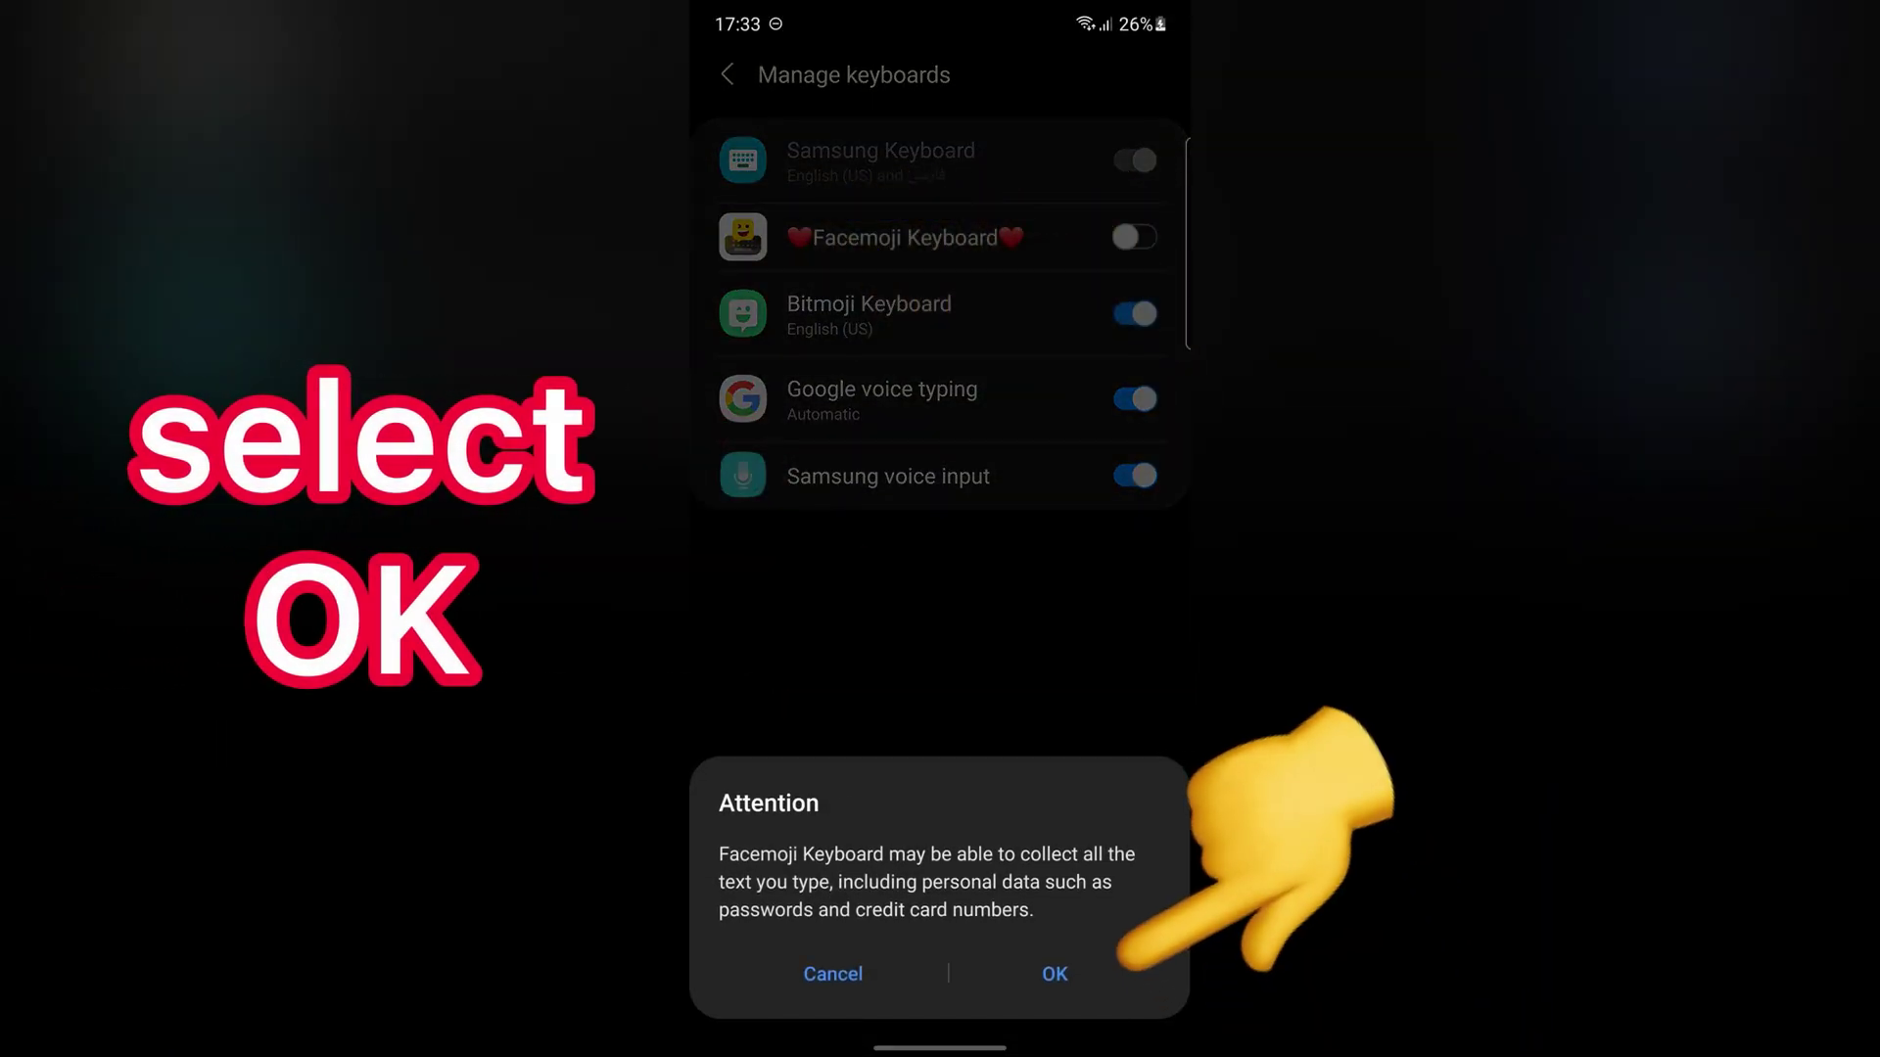
{"action": "left_click", "coordinate": [1054, 974]}
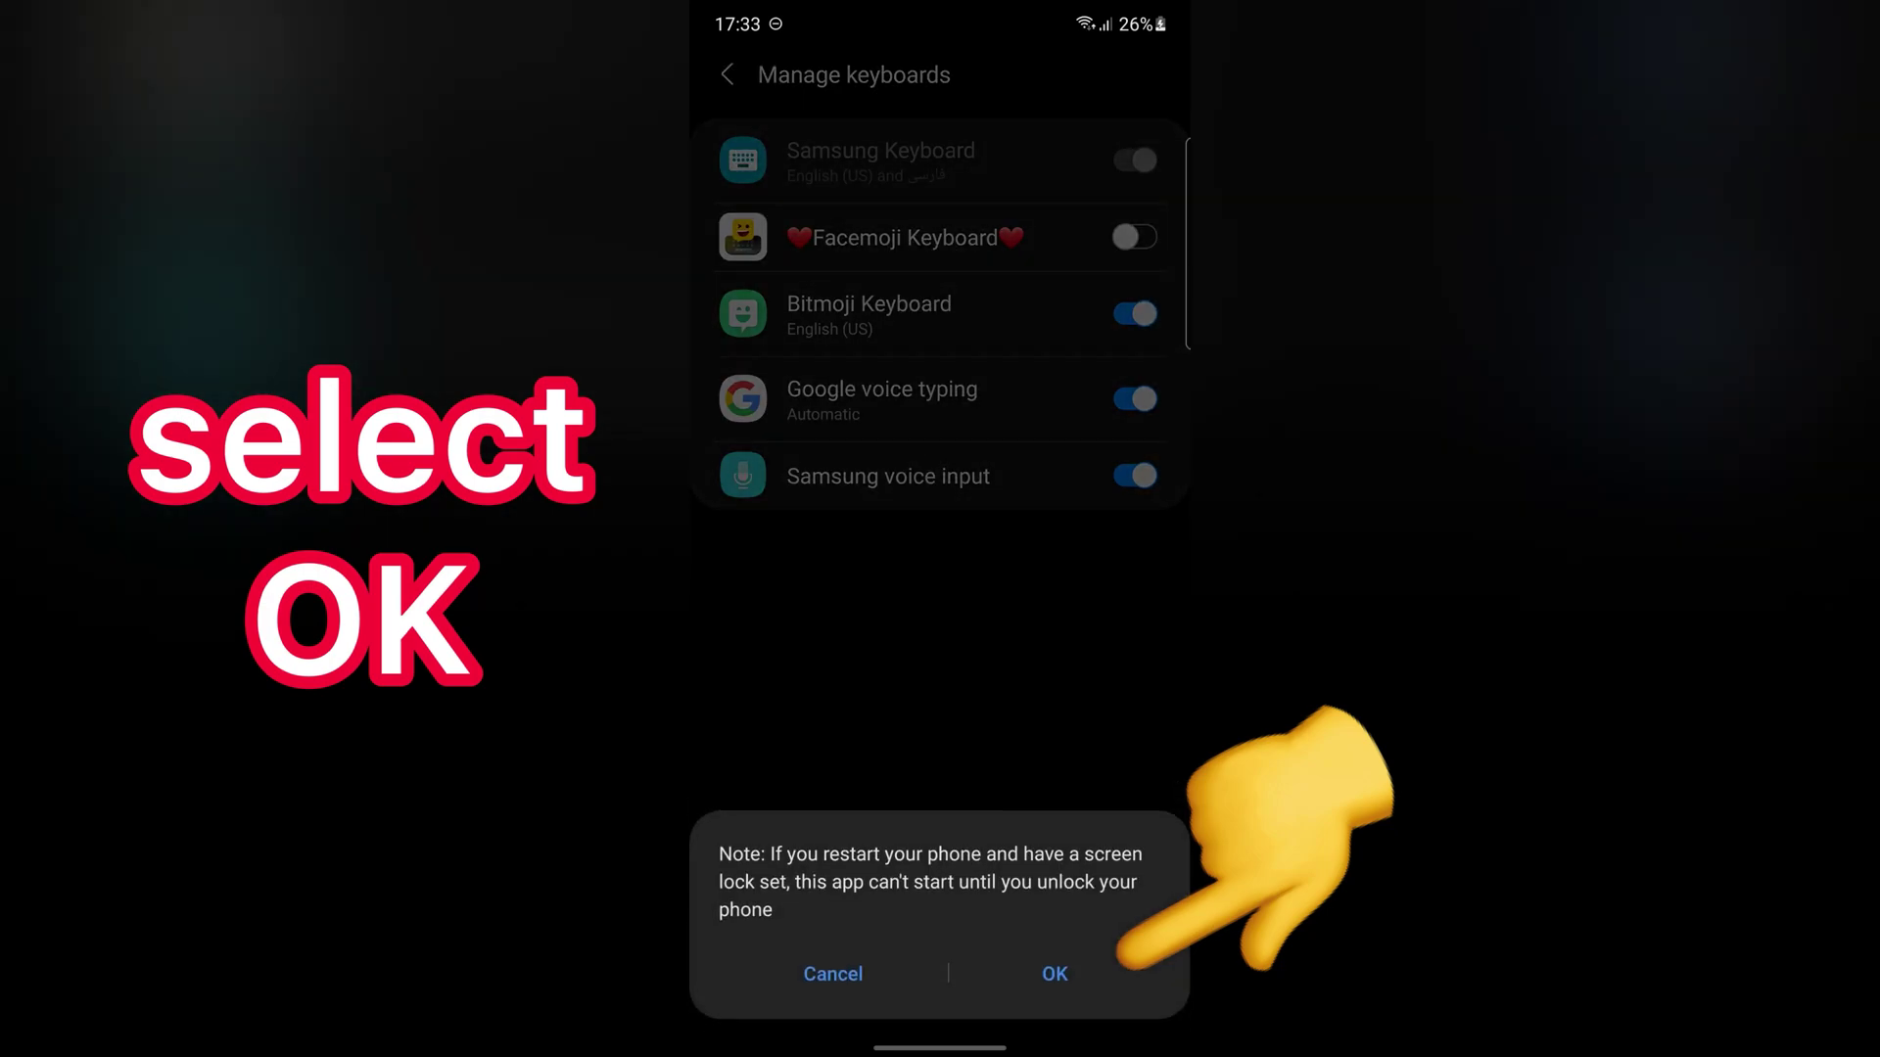
{"action": "left_click", "coordinate": [1055, 974]}
{"action": "left_click", "coordinate": [938, 702]}
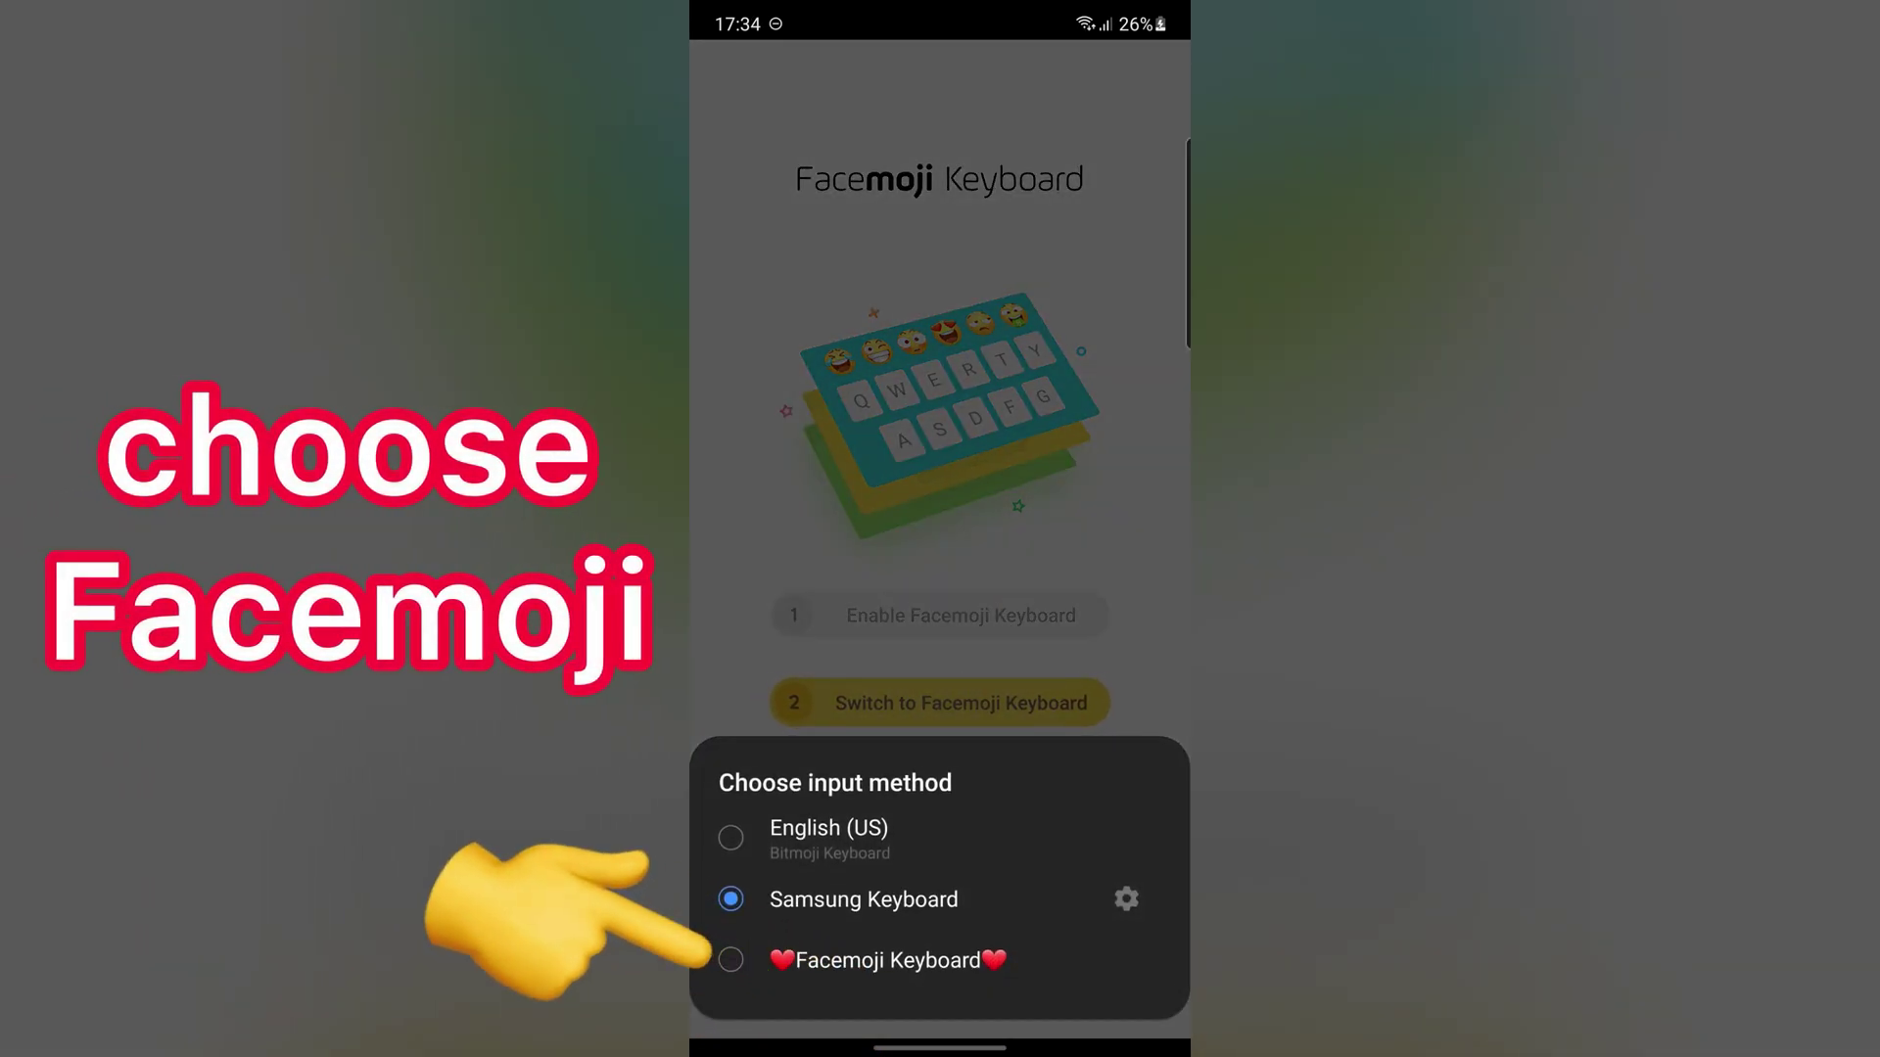
Choose Facemoji Keyboard in the Choose input method sheet.
{"action": "left_click", "coordinate": [731, 959]}
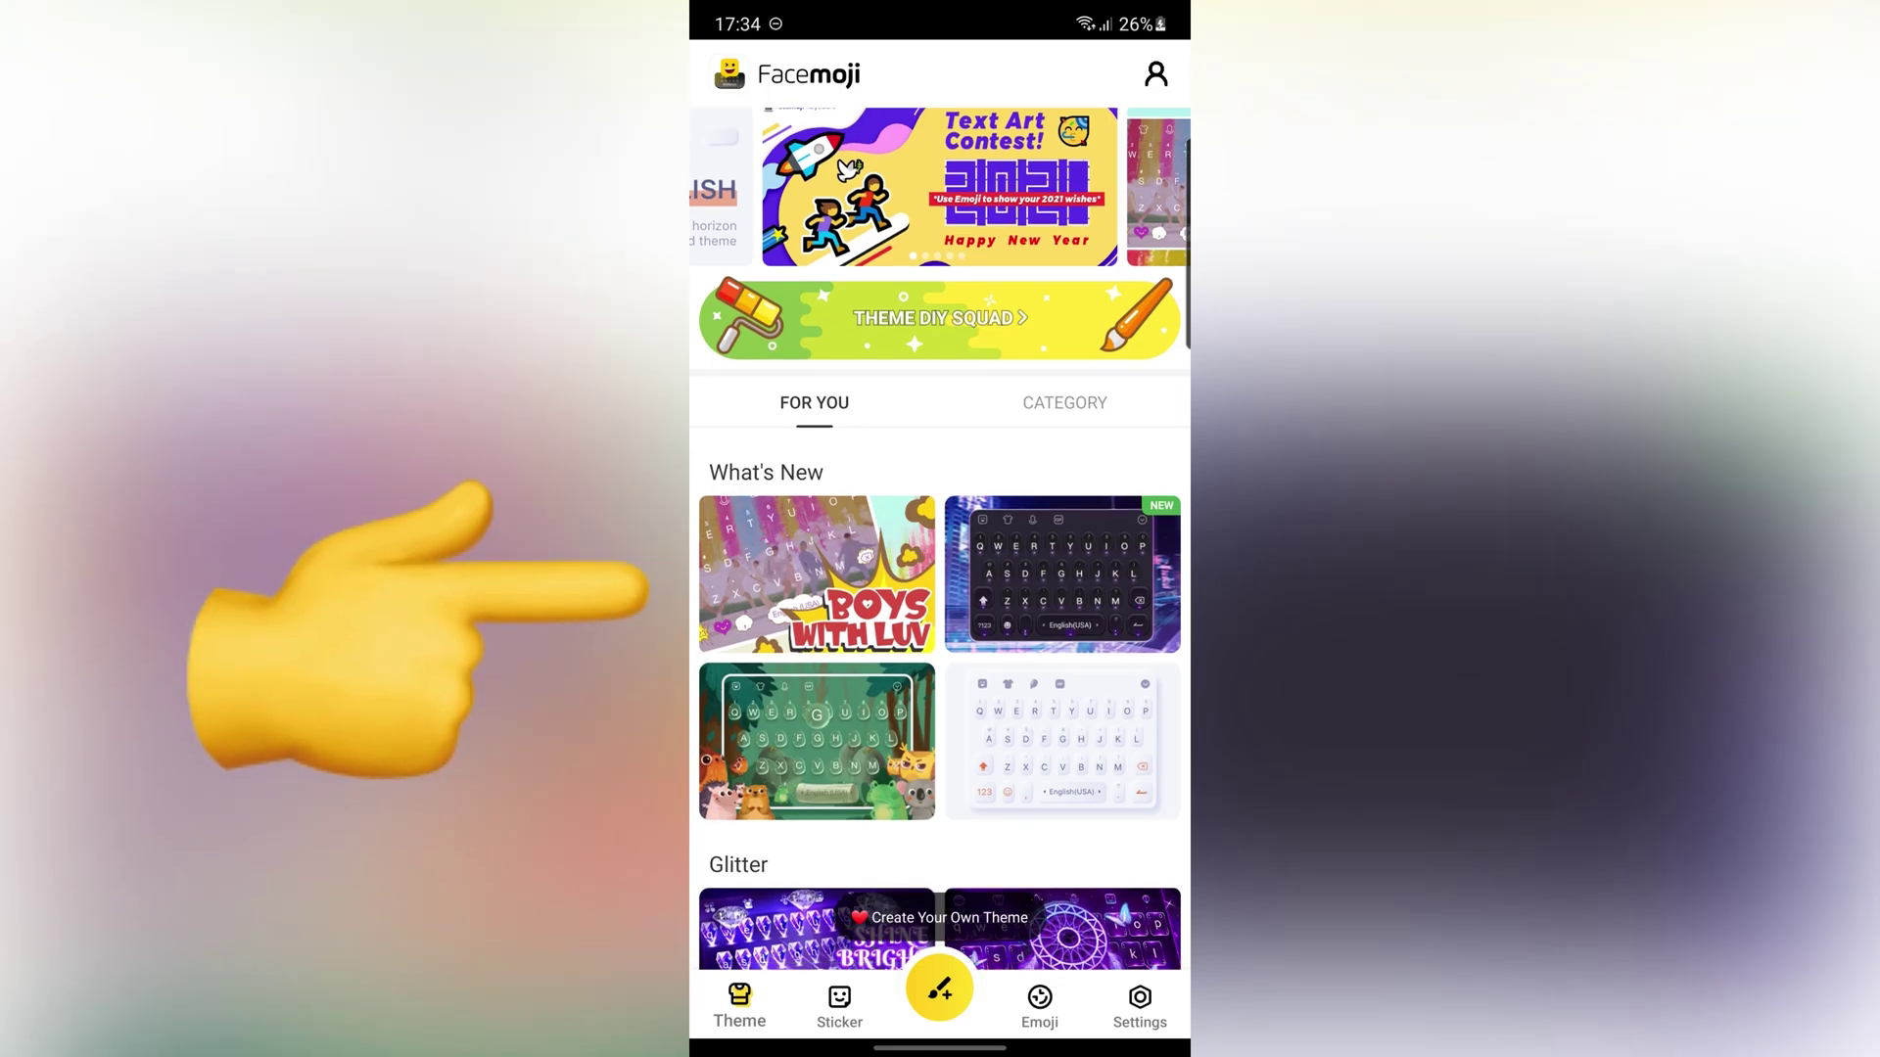
{"action": "scroll", "coordinate": [940, 588], "scroll_direction": "down", "scroll_amount": 3}
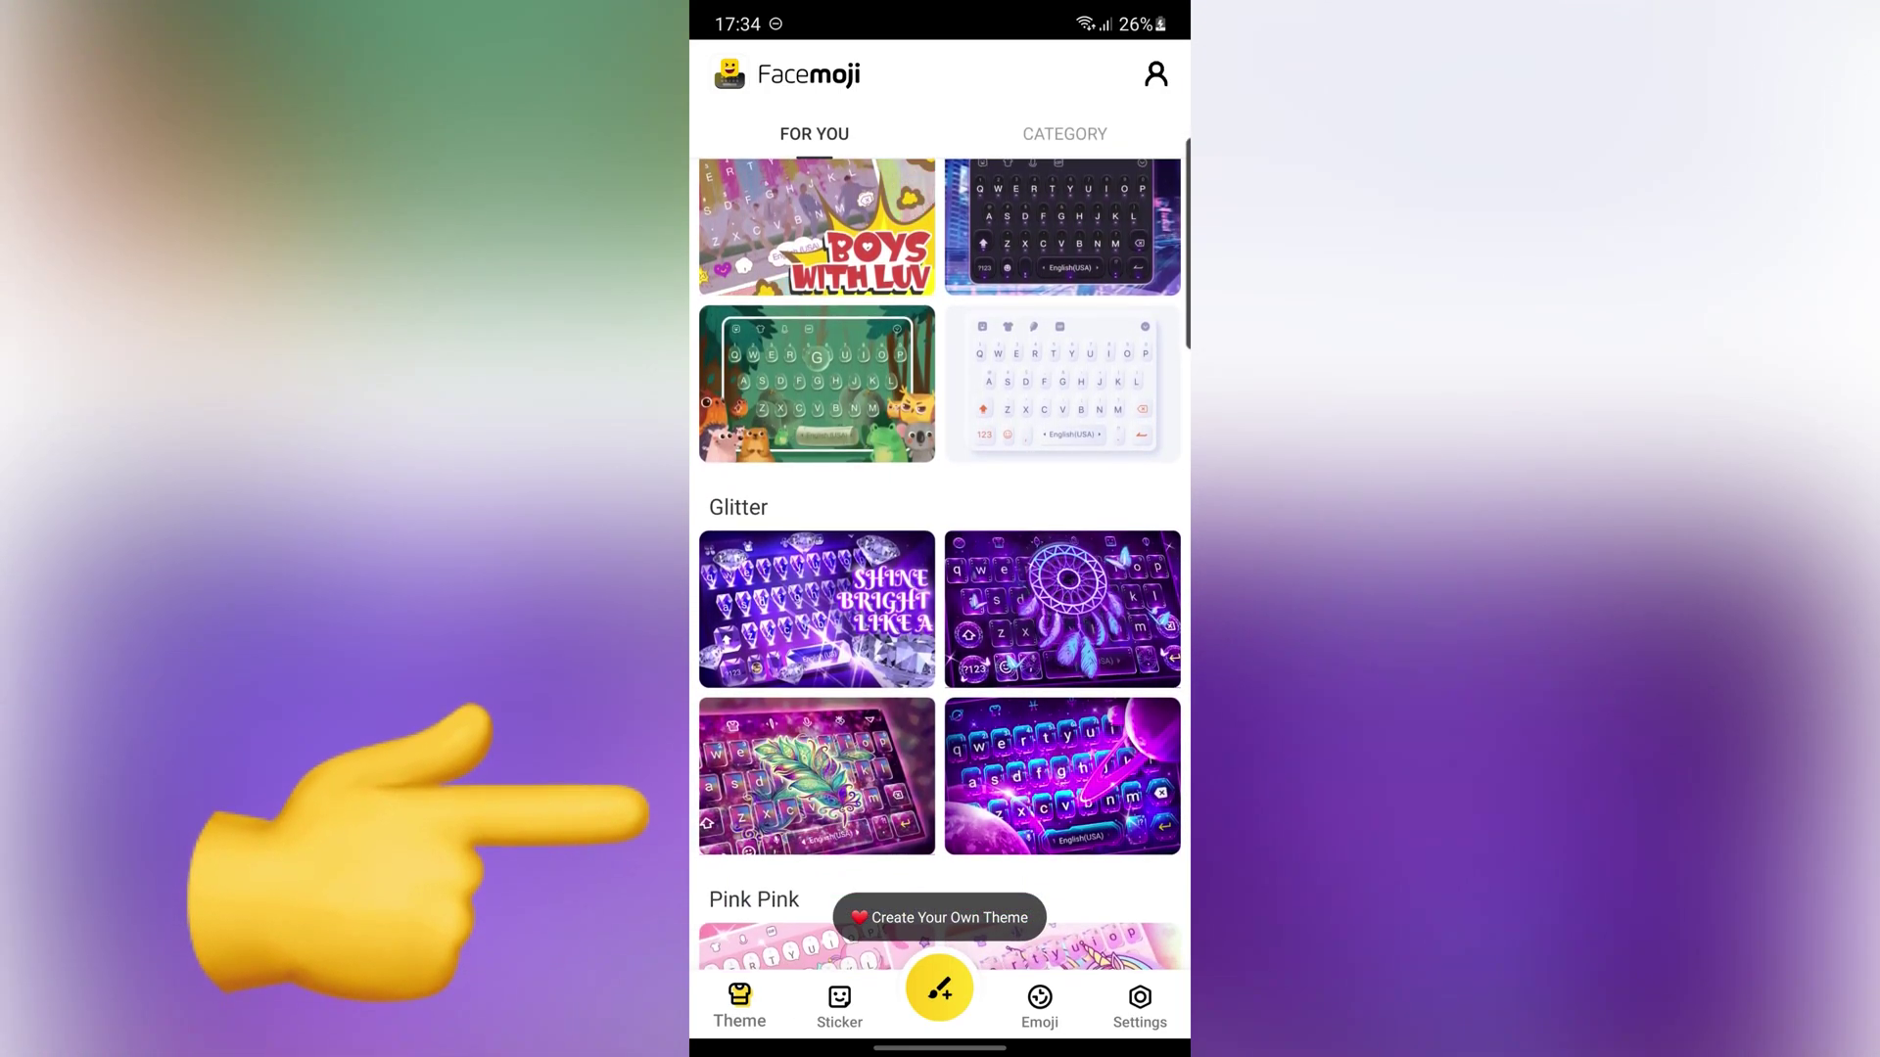
{"action": "scroll", "coordinate": [941, 588], "scroll_direction": "down", "scroll_amount": 3}
{"action": "scroll", "coordinate": [940, 589], "scroll_direction": "down", "scroll_amount": 2}
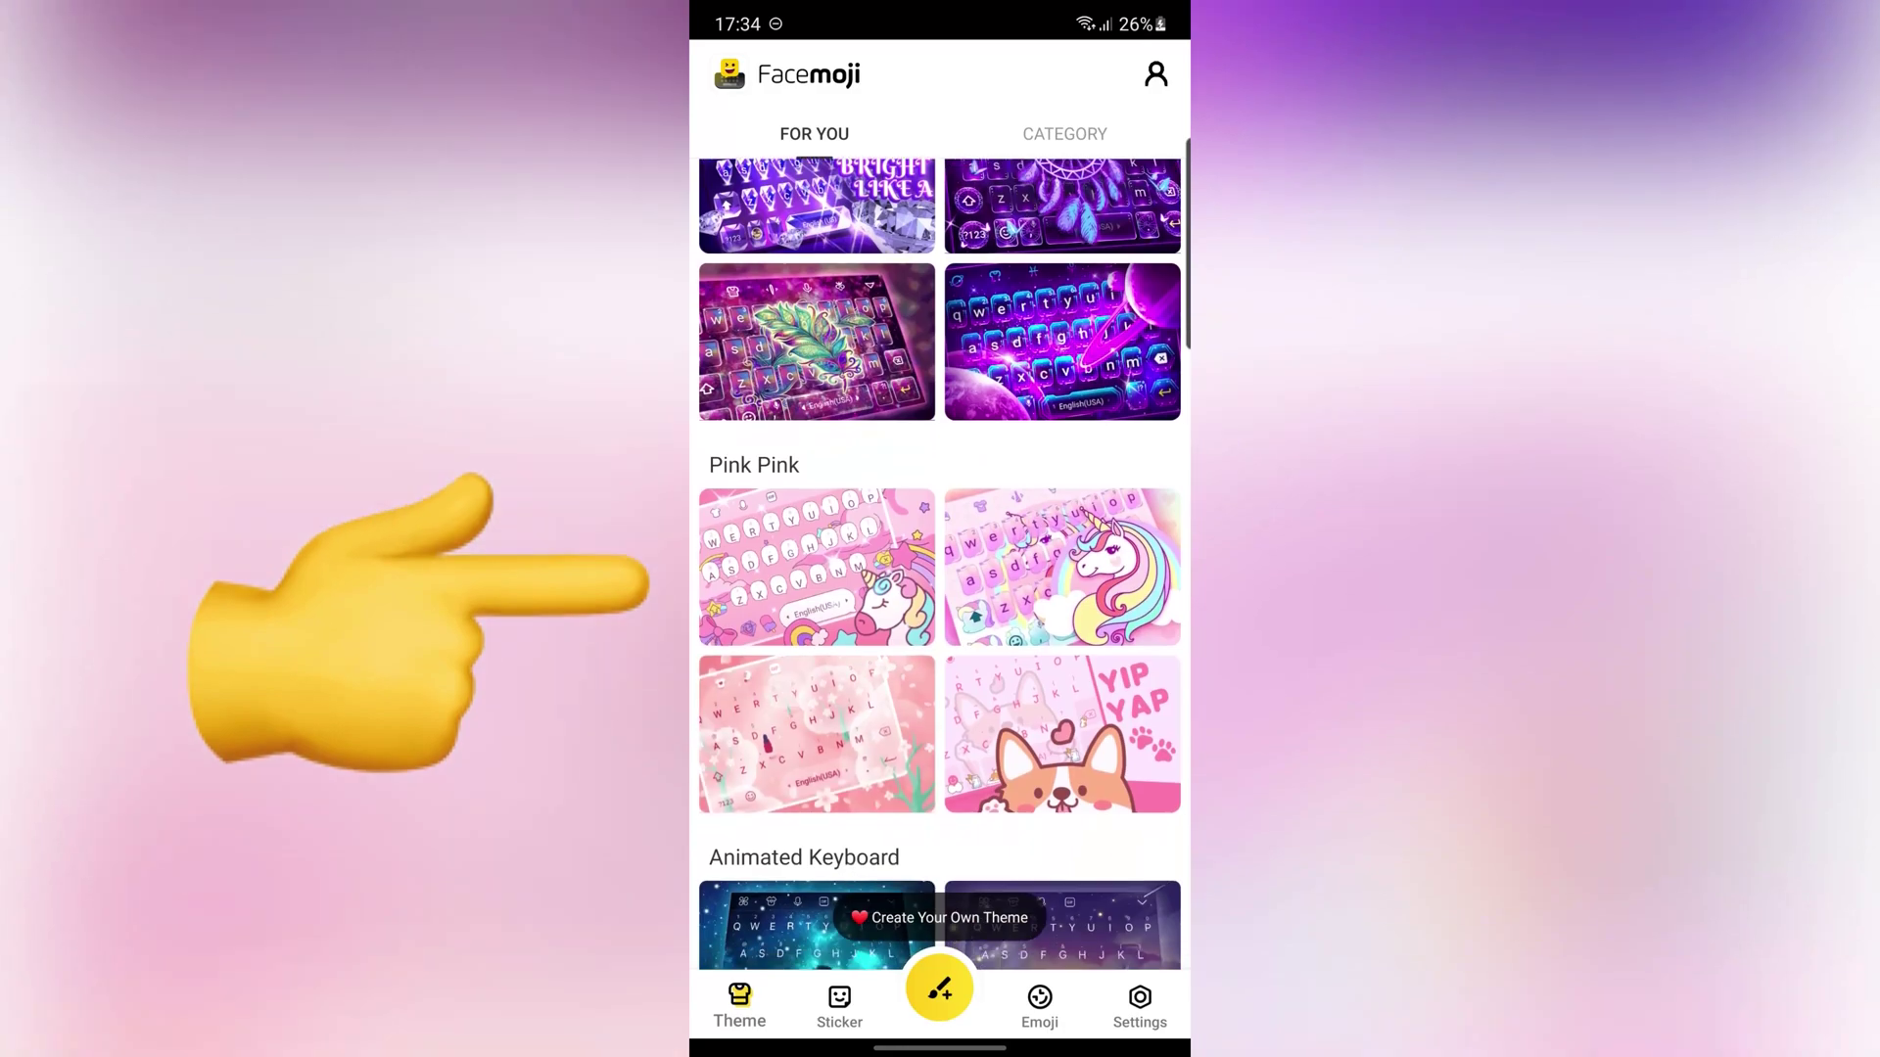
{"action": "scroll", "coordinate": [940, 587], "scroll_direction": "down", "scroll_amount": 4}
{"action": "scroll", "coordinate": [941, 588], "scroll_direction": "down", "scroll_amount": 1}
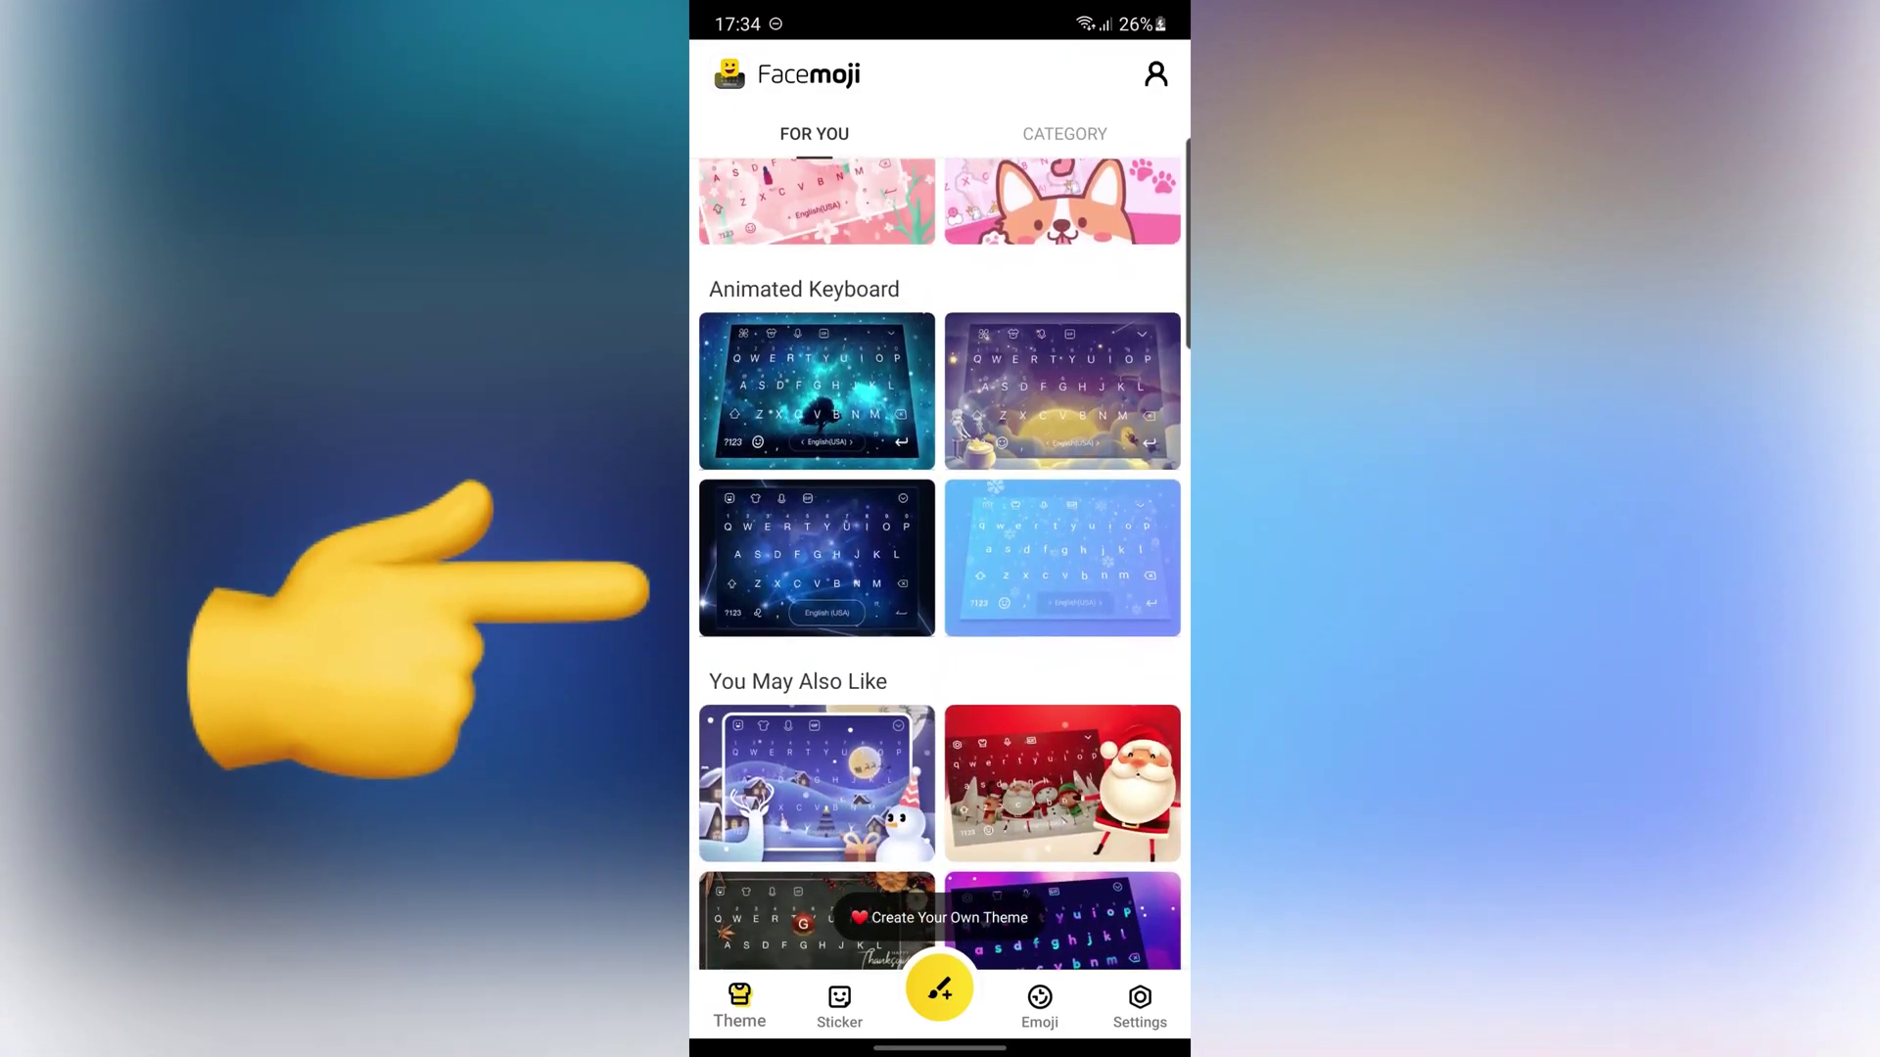
{"action": "scroll", "coordinate": [941, 589], "scroll_direction": "down", "scroll_amount": 3}
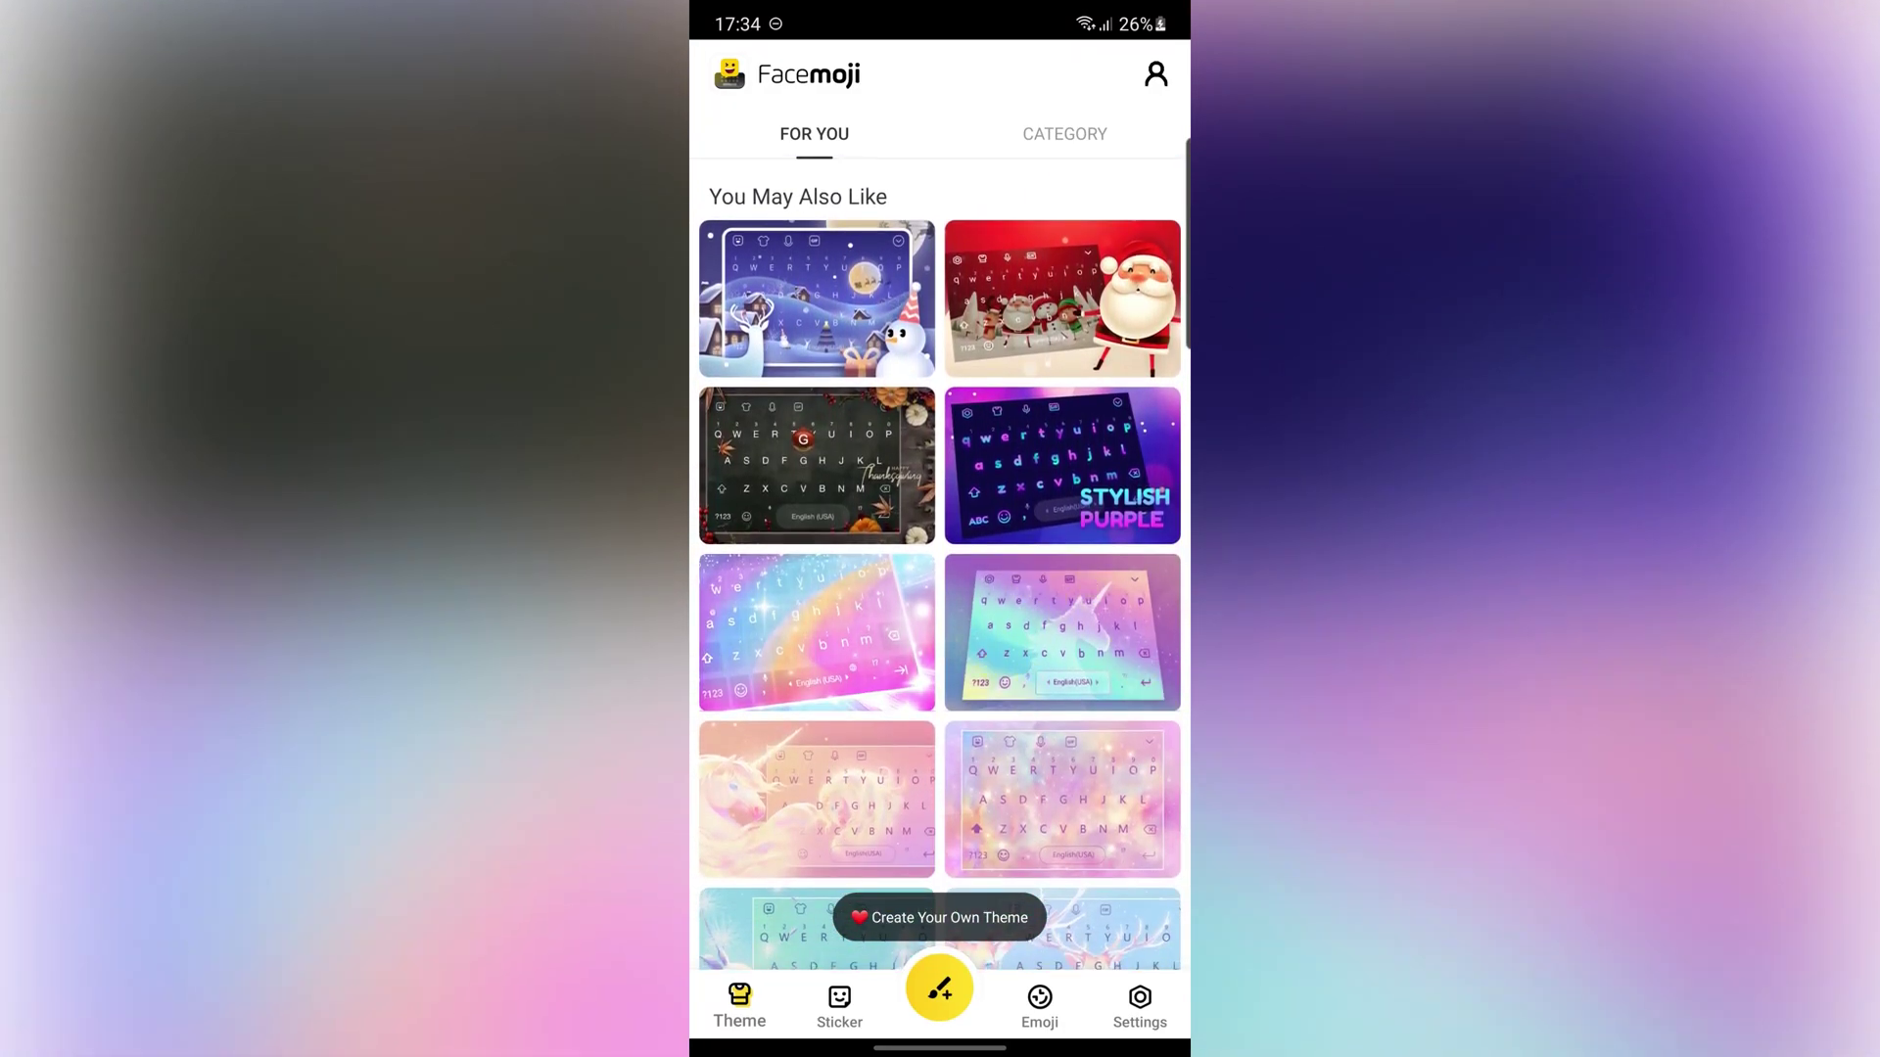
{"action": "scroll", "coordinate": [940, 587], "scroll_direction": "down", "scroll_amount": 3}
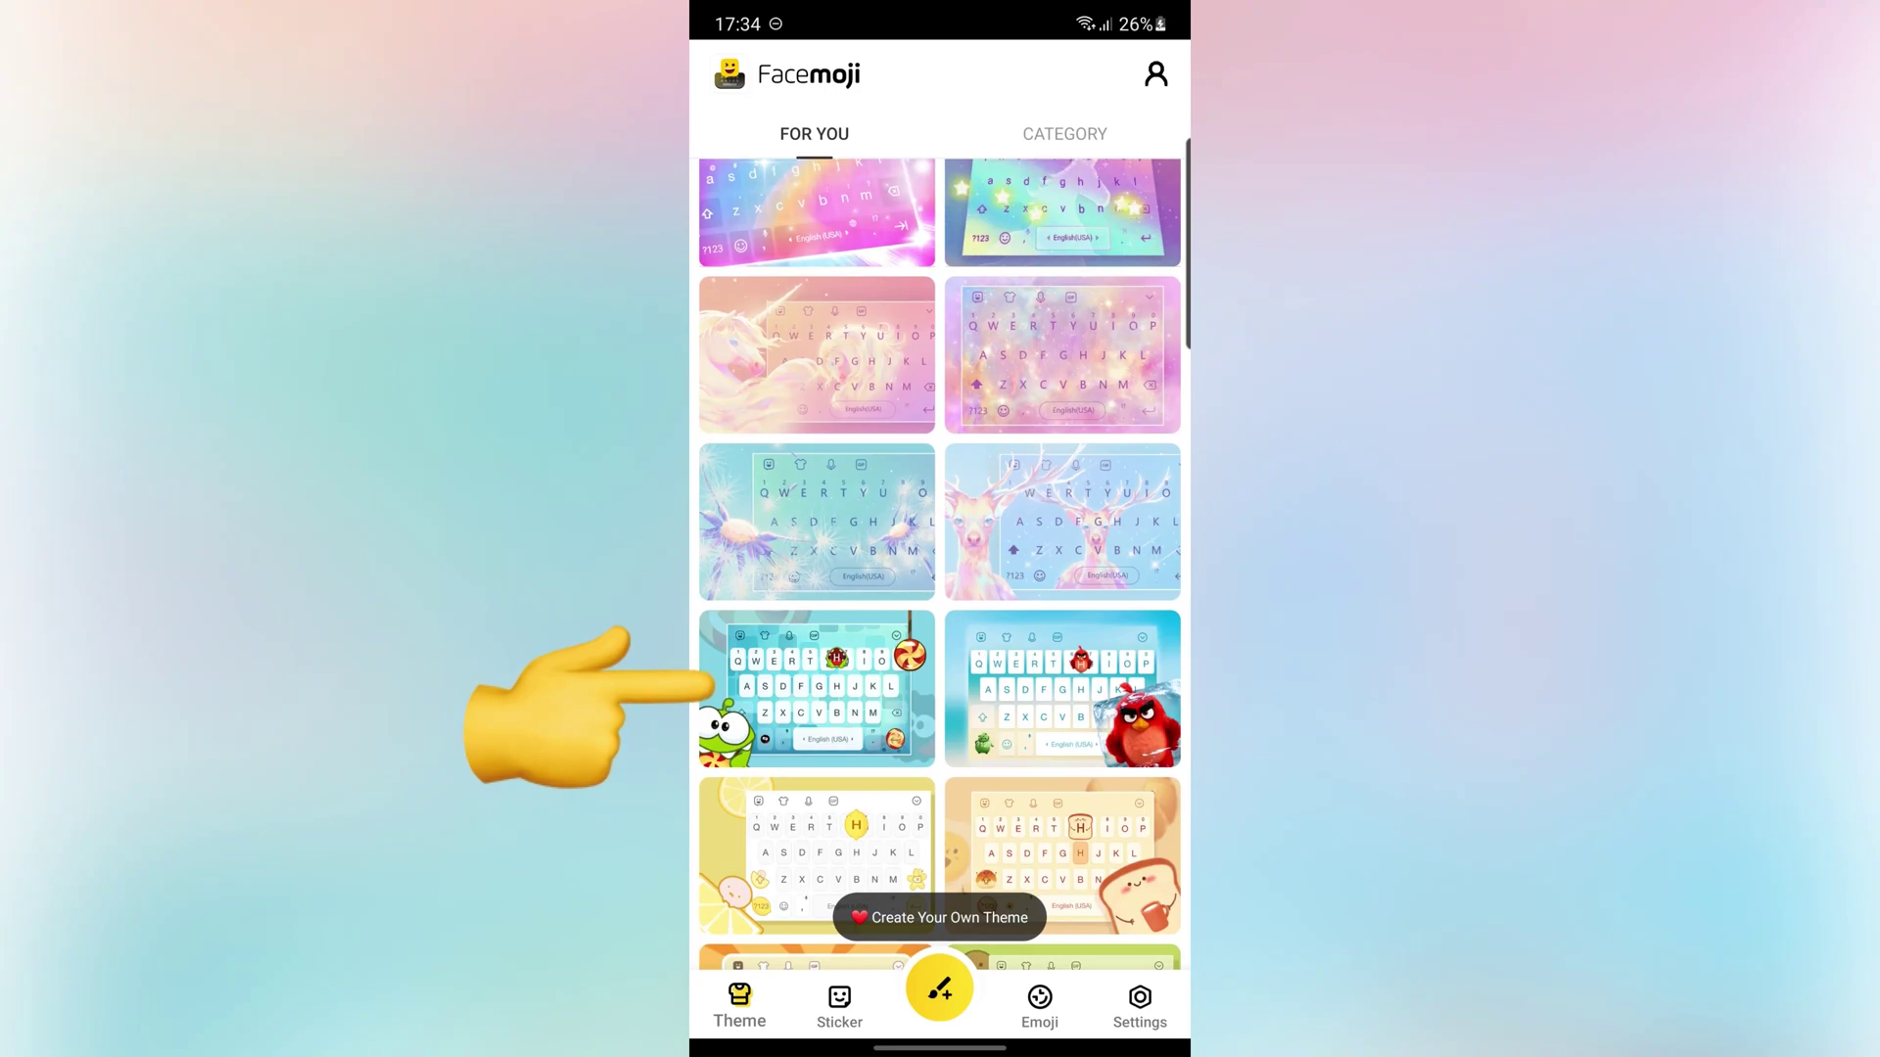
Open the Cut the Rope theme's page and download the theme.
{"action": "left_click", "coordinate": [816, 688]}
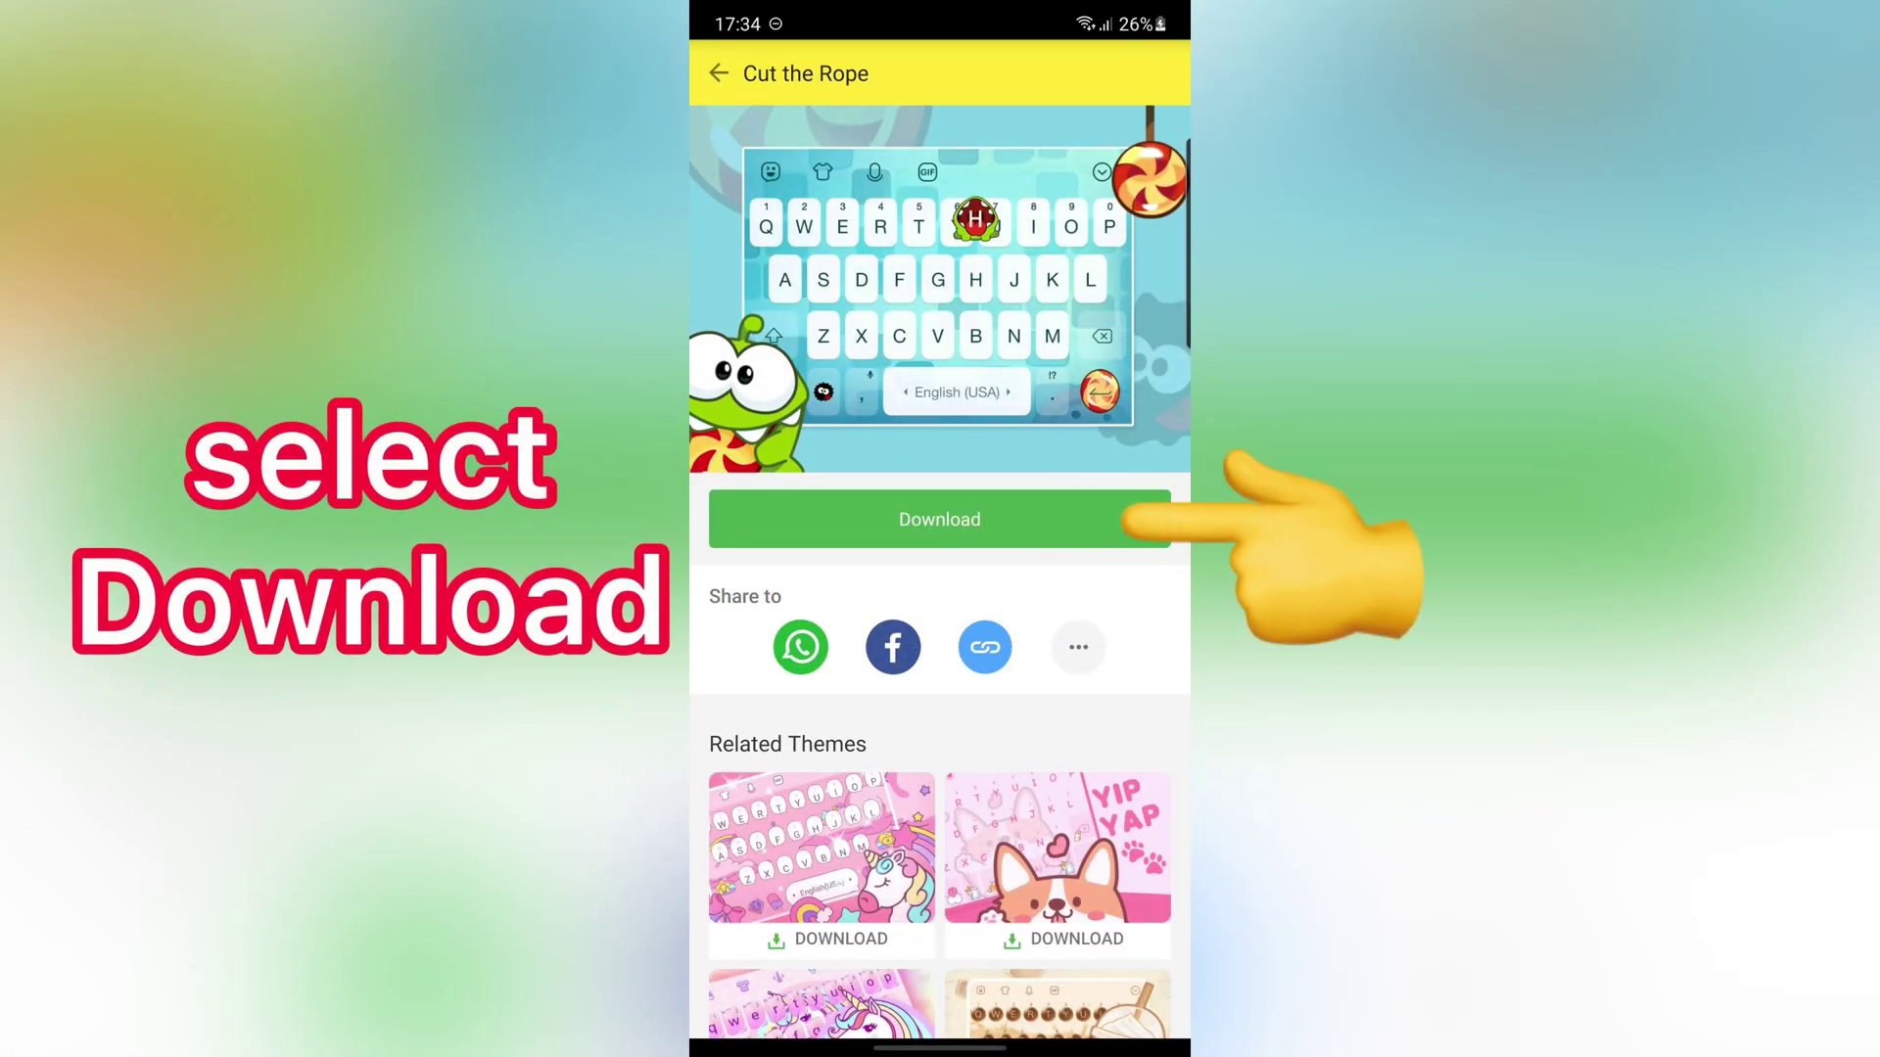
{"action": "left_click", "coordinate": [940, 518]}
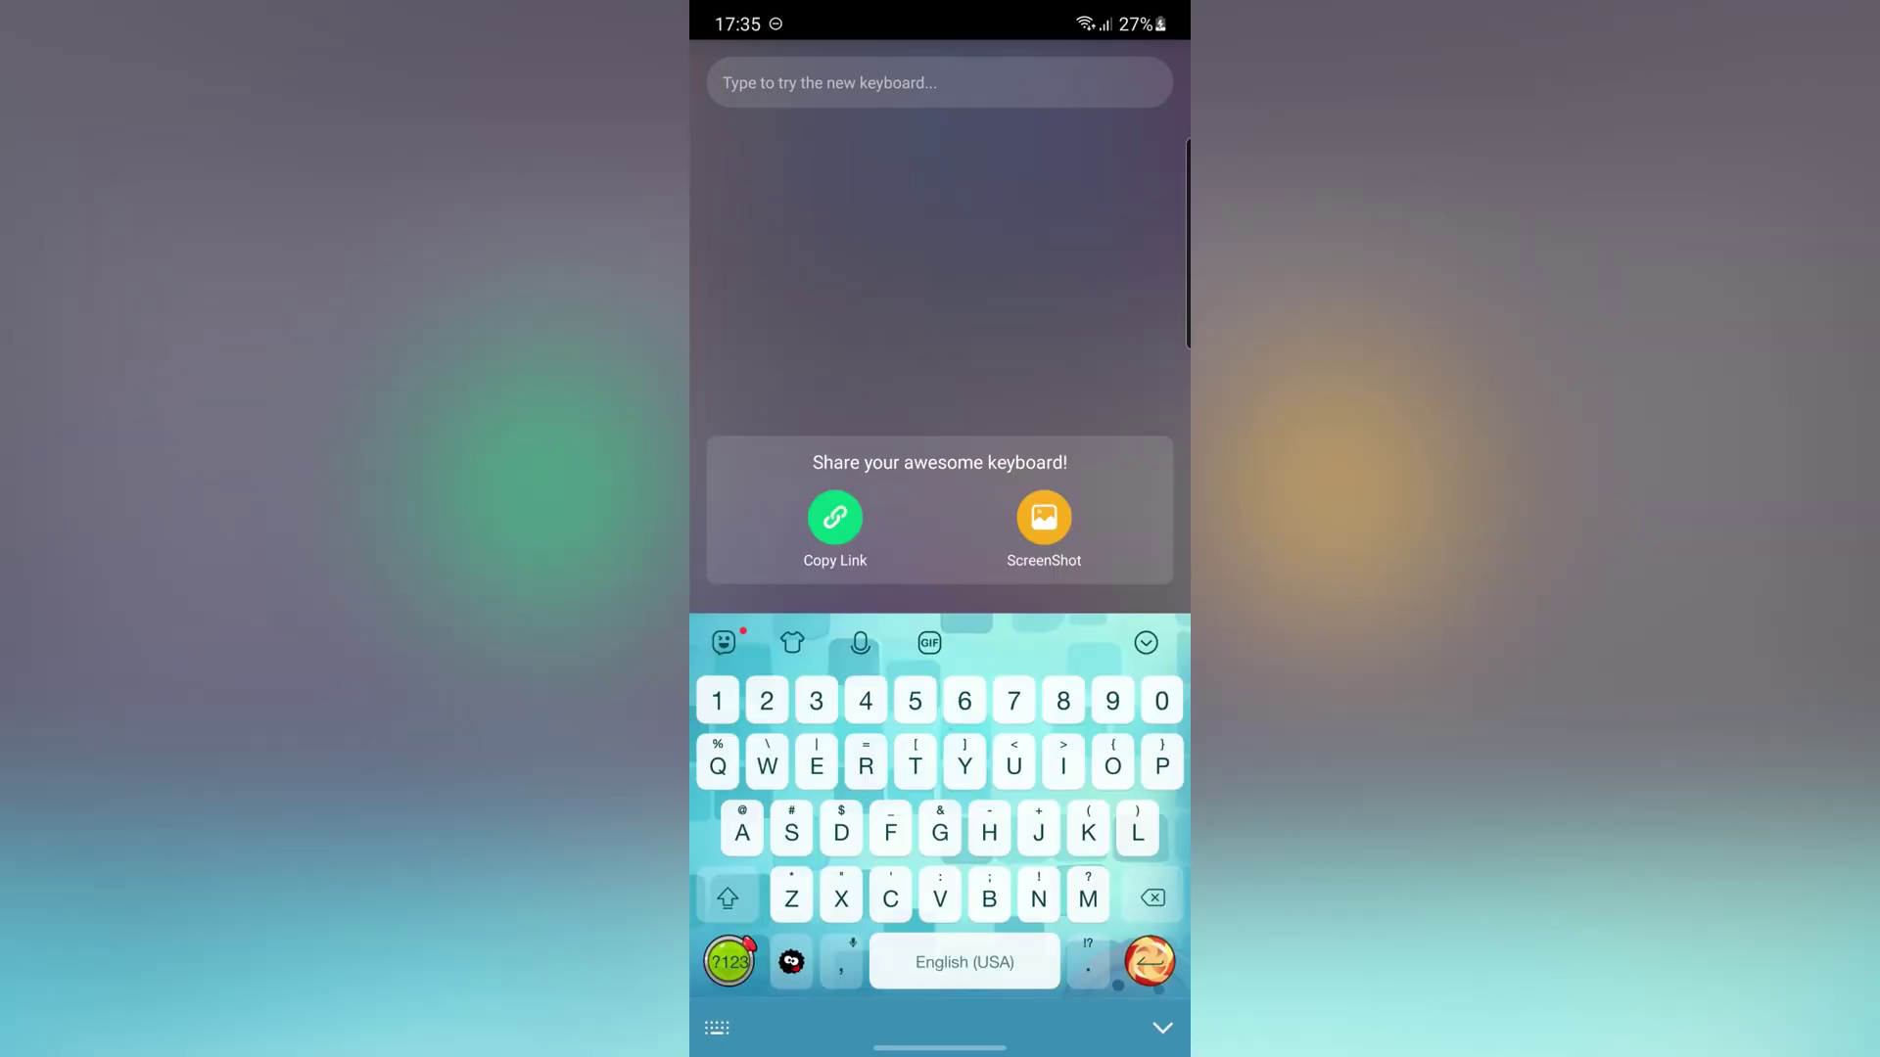
{"action": "type", "text": "Hello"}
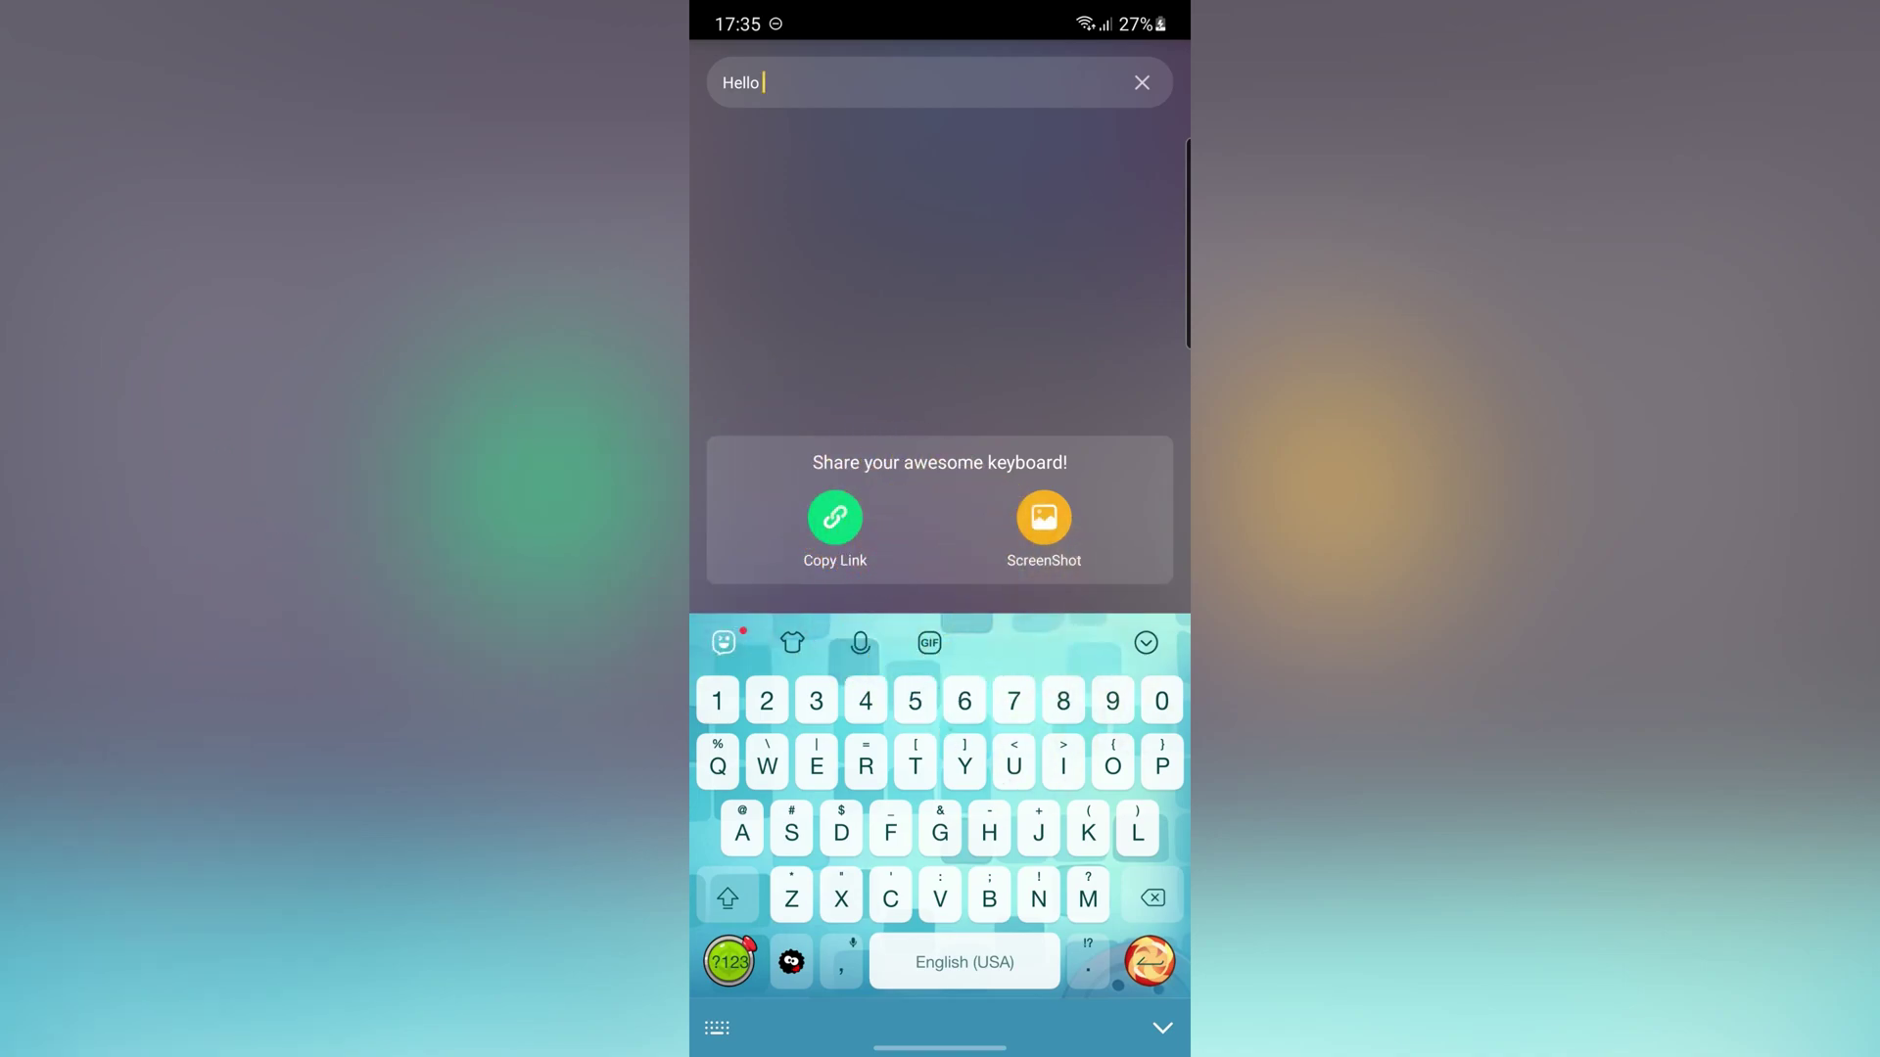
Open the settings panel from the Facemoji keyboard toolbar.
{"action": "left_click", "coordinate": [723, 643]}
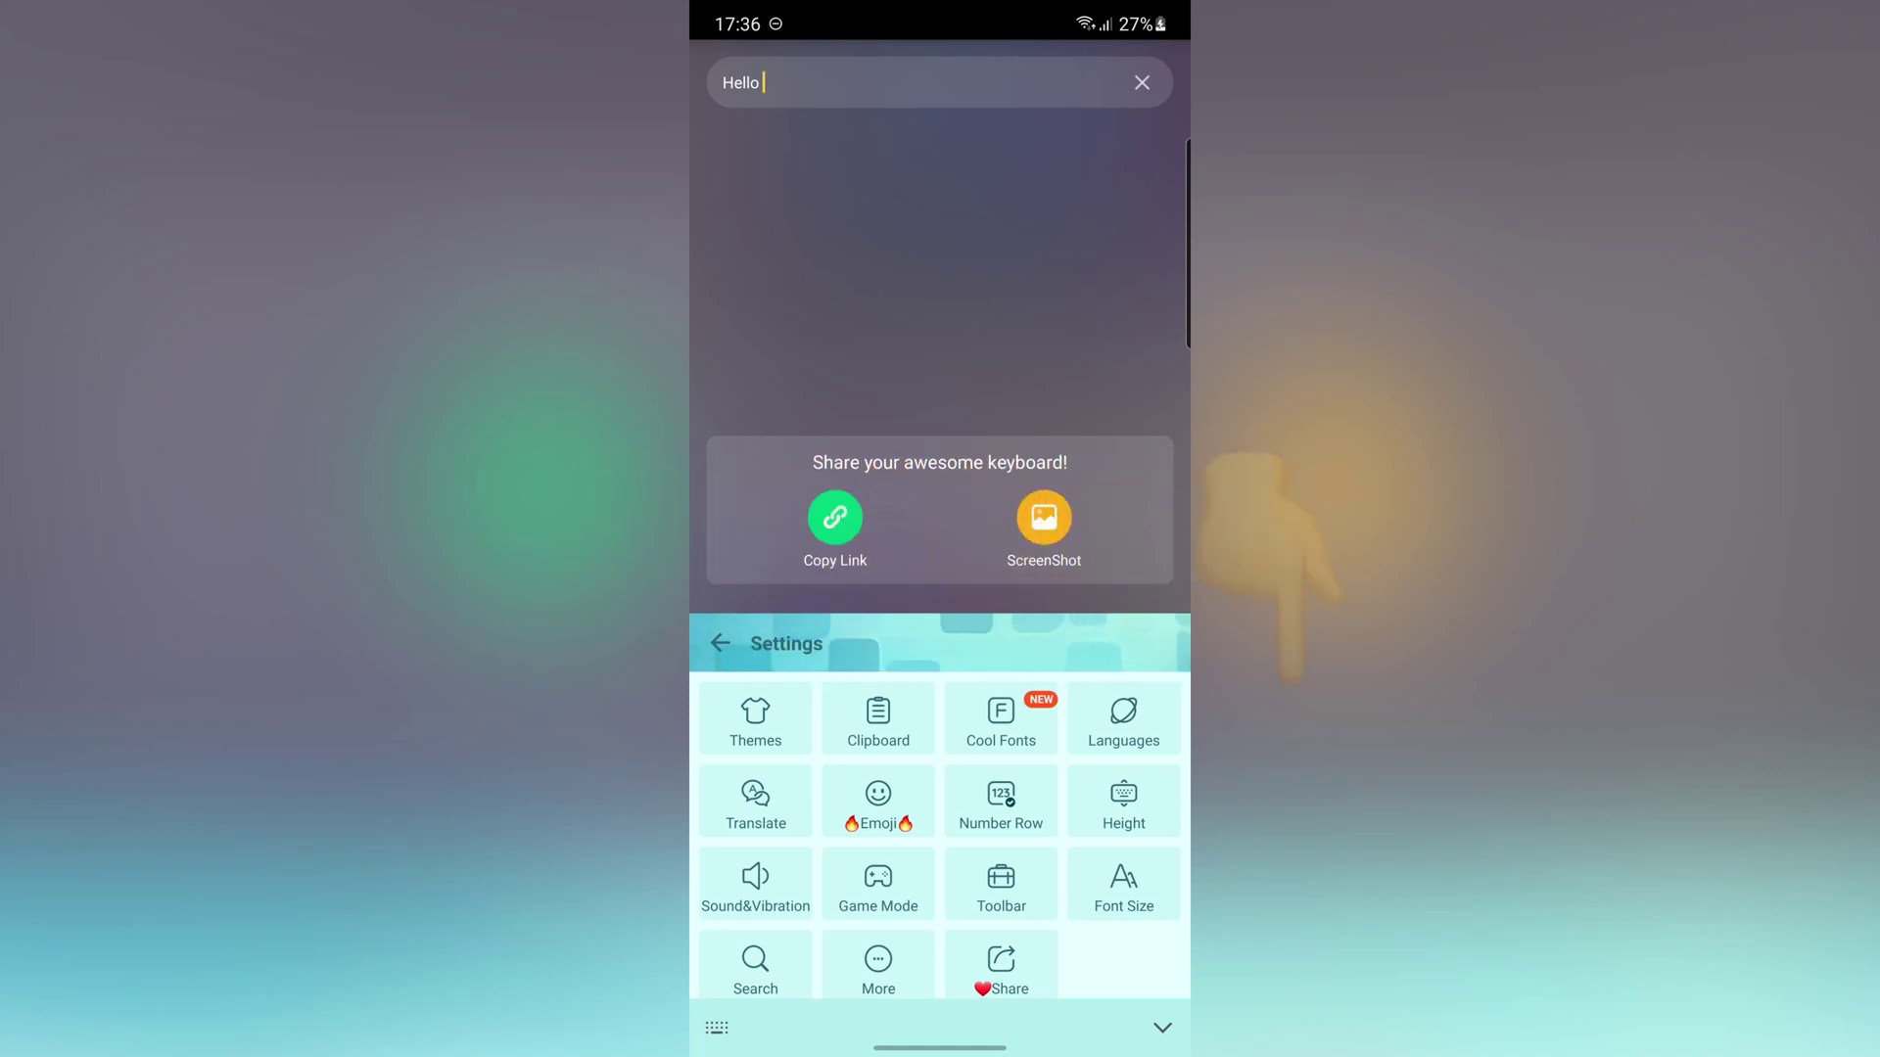
Leave settings for the font choices and switch the typing font to Premium.
{"action": "left_click", "coordinate": [1001, 720]}
{"action": "left_click", "coordinate": [976, 585]}
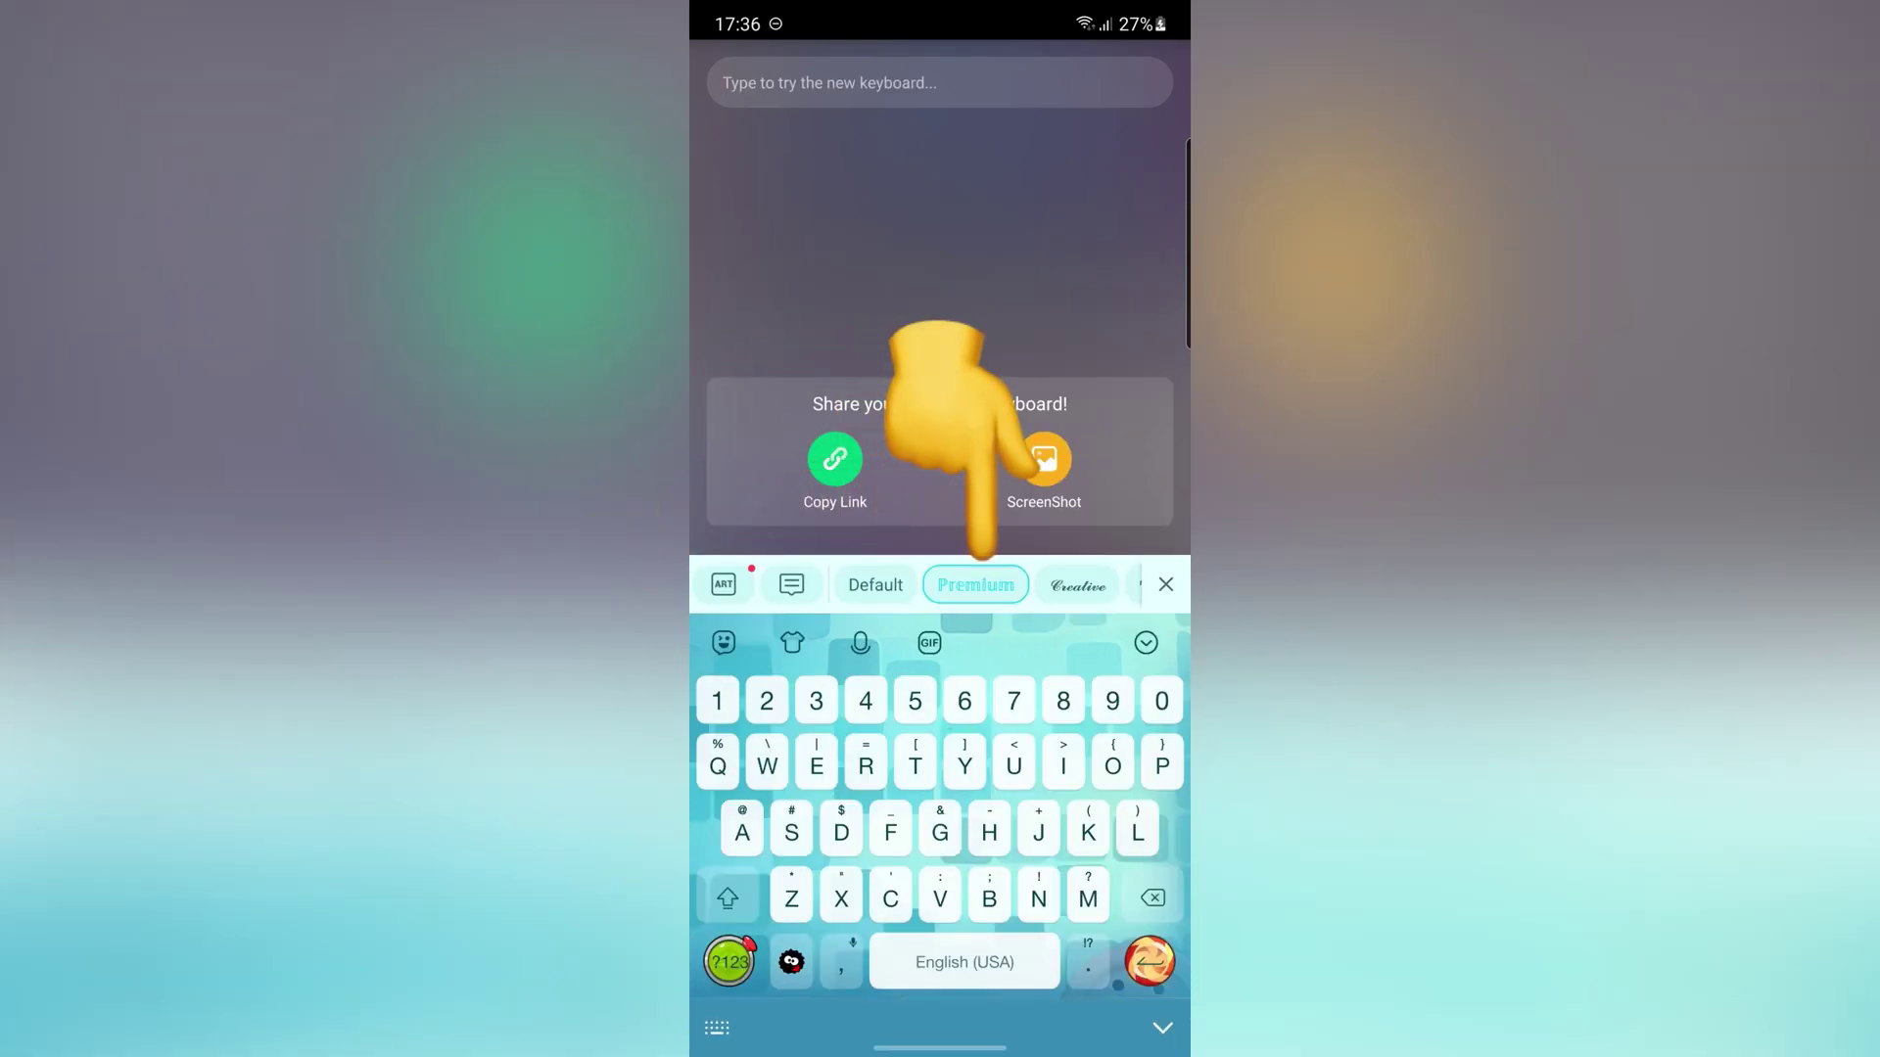
{"action": "type", "text": "Hello"}
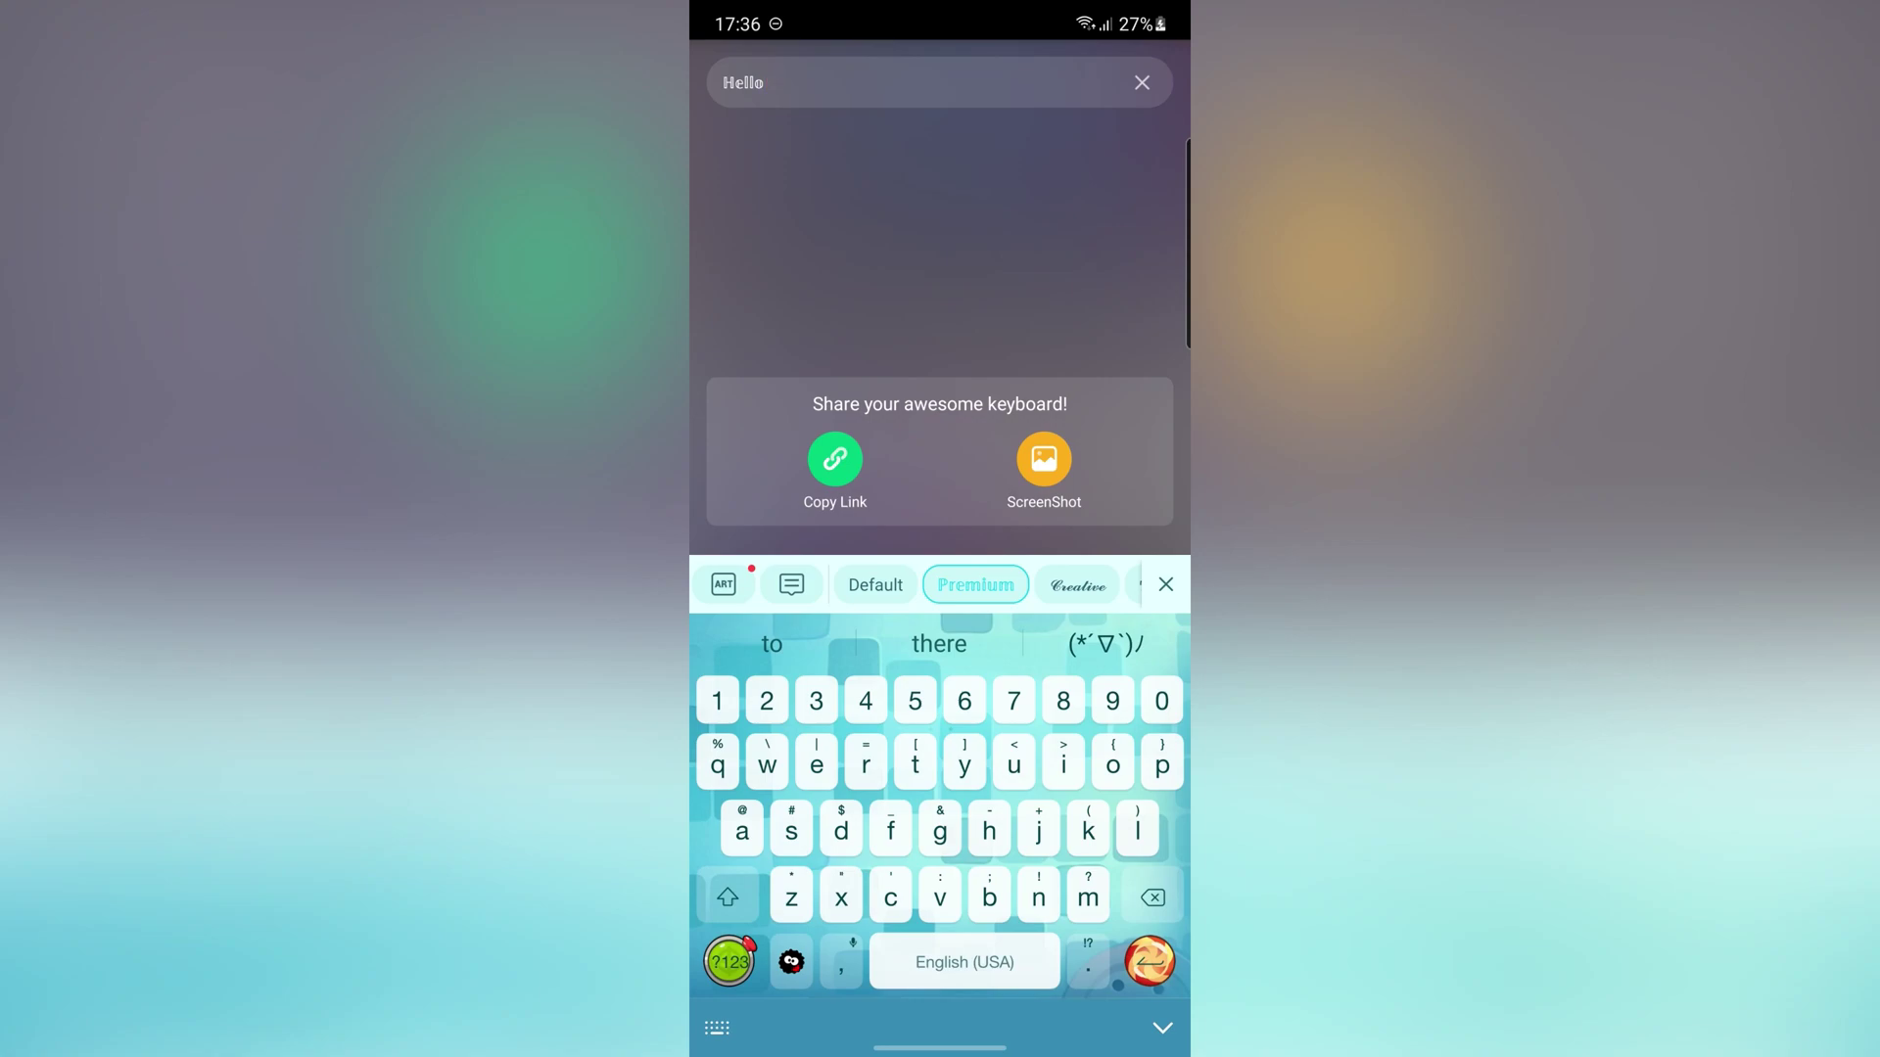
{"action": "left_click", "coordinate": [722, 585]}
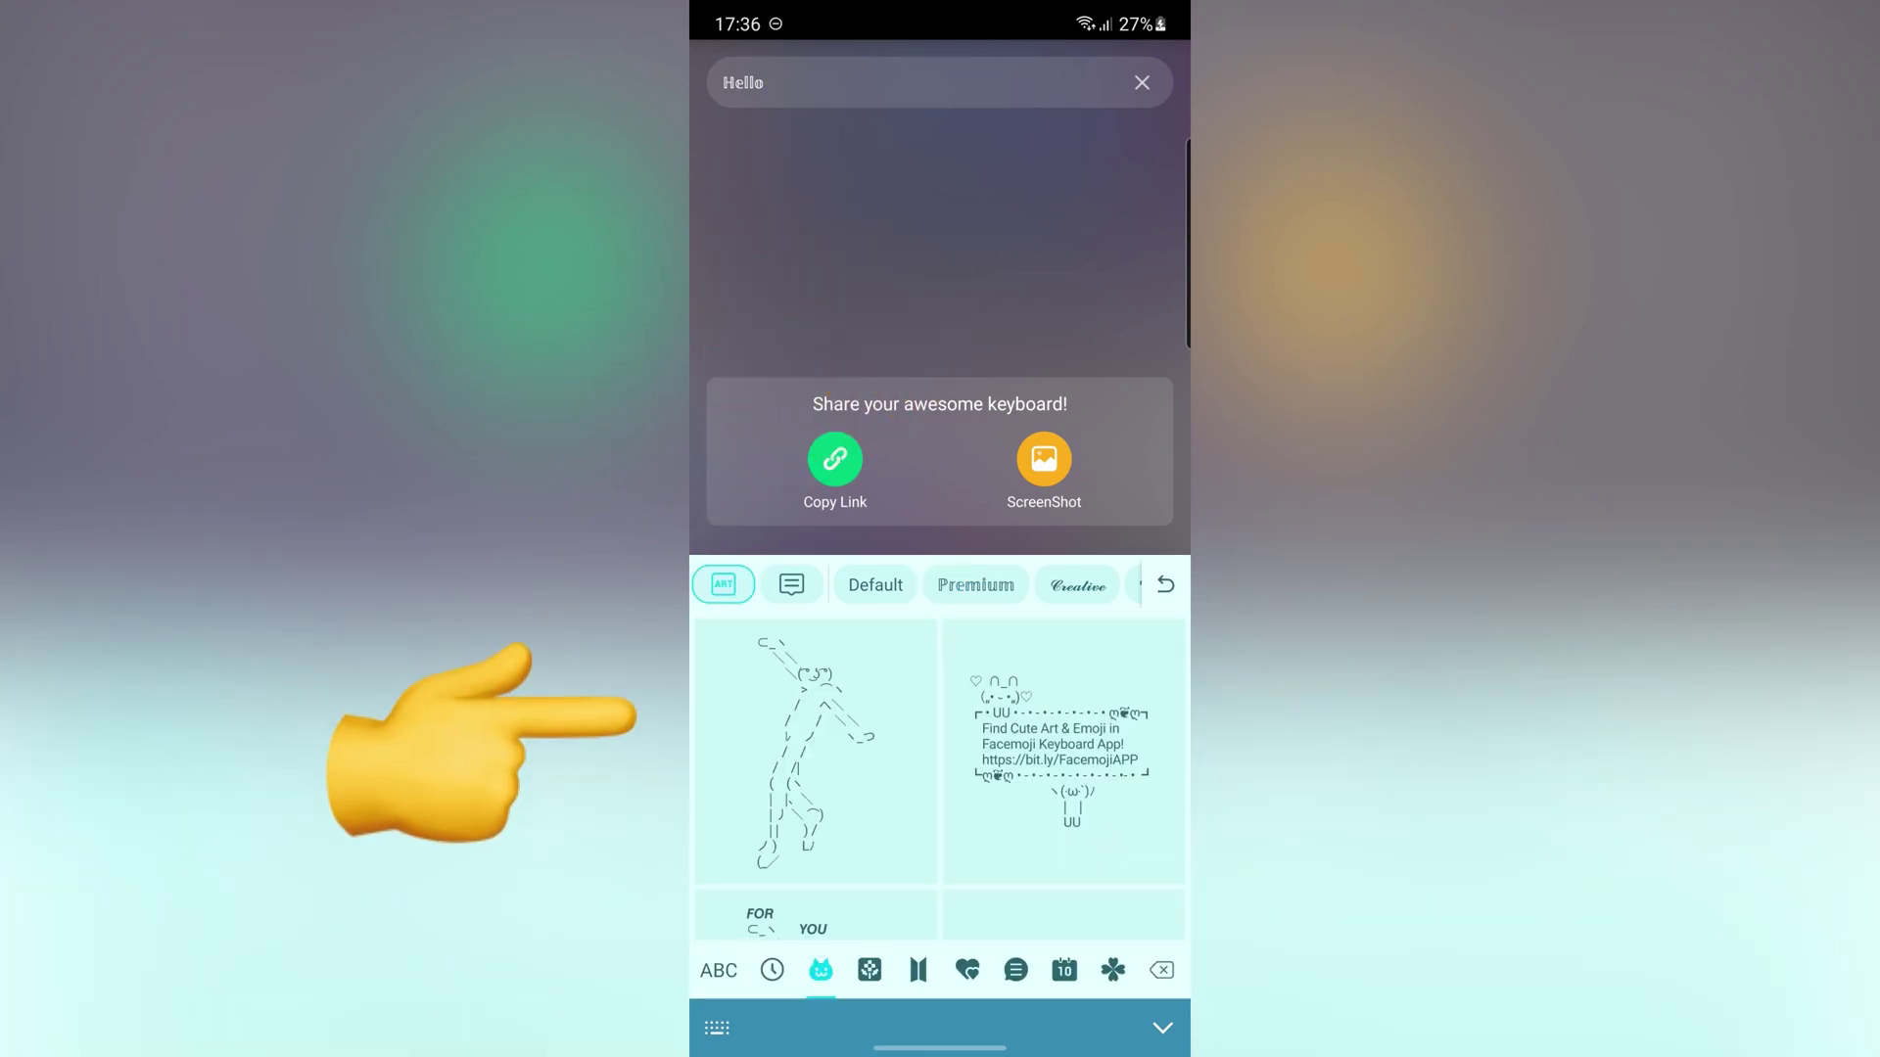
{"action": "scroll", "coordinate": [941, 779], "scroll_direction": "down", "scroll_amount": 3}
{"action": "scroll", "coordinate": [940, 780], "scroll_direction": "down", "scroll_amount": 3}
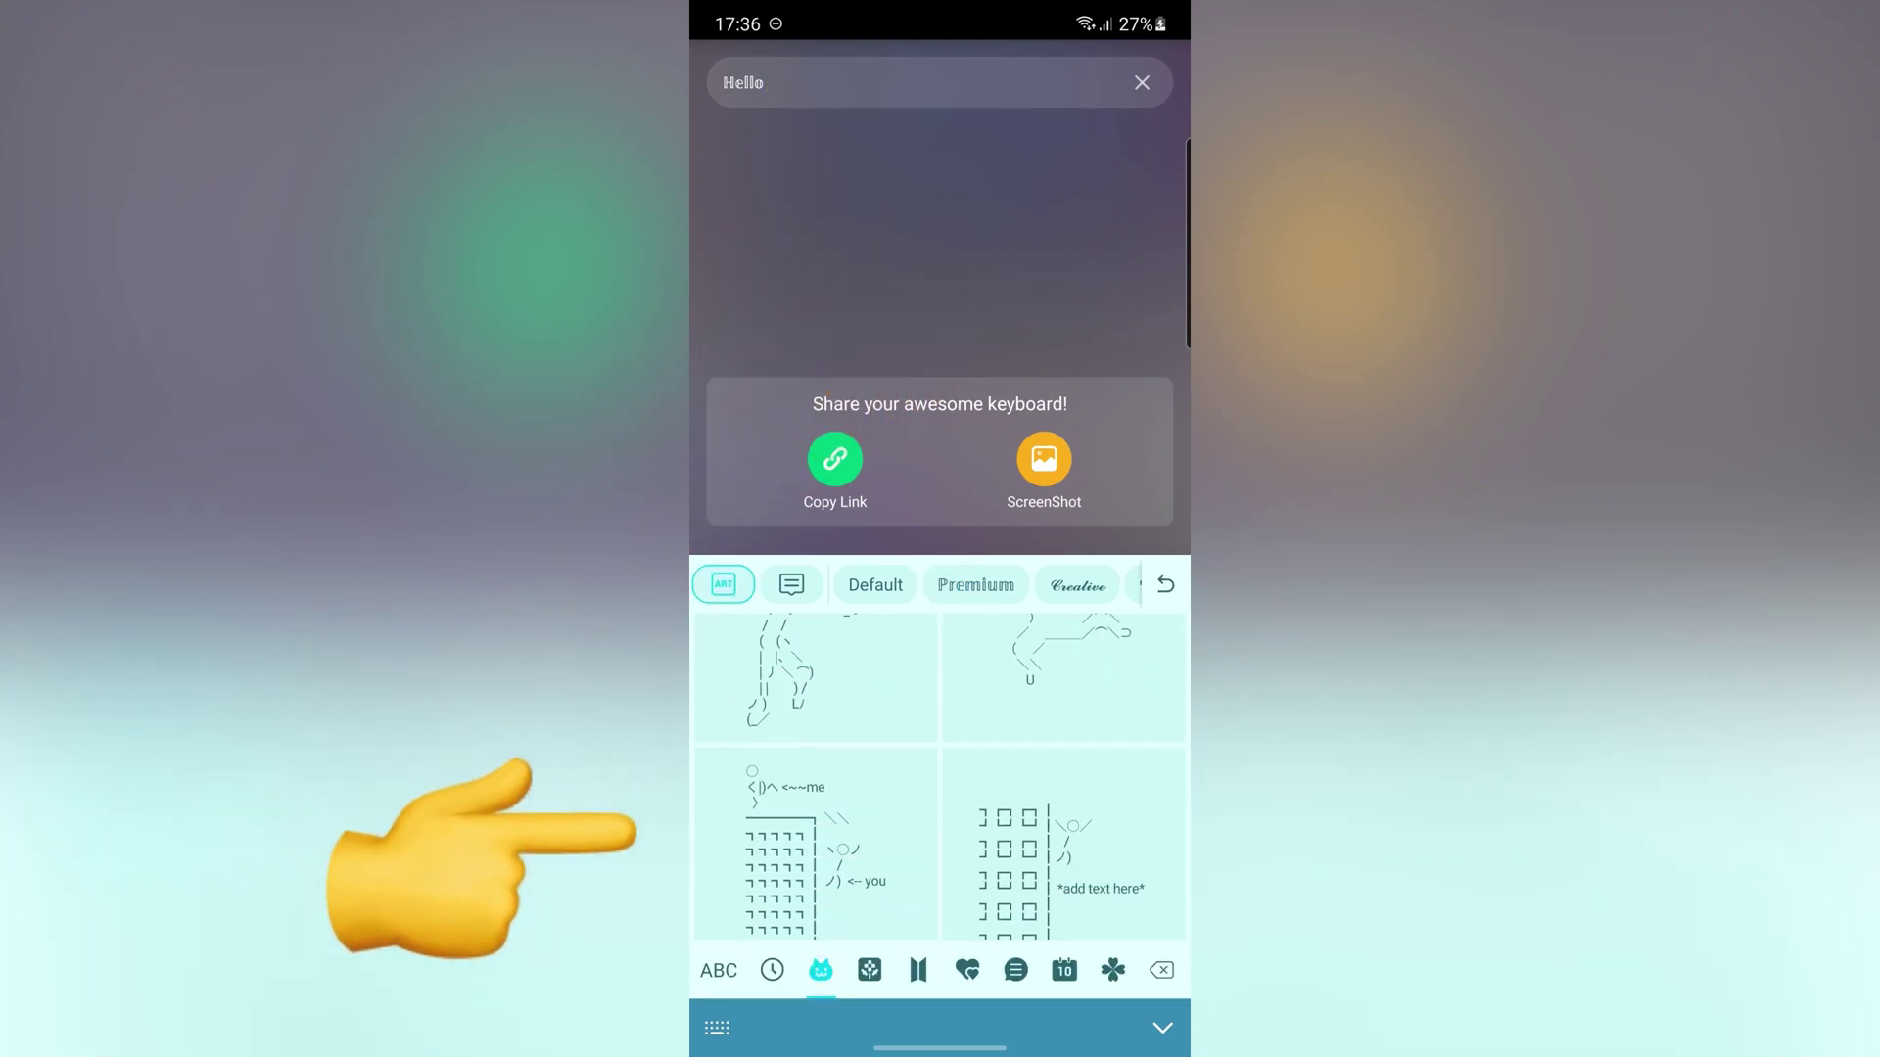
{"action": "scroll", "coordinate": [941, 780], "scroll_direction": "down", "scroll_amount": 2}
{"action": "scroll", "coordinate": [941, 779], "scroll_direction": "down", "scroll_amount": 3}
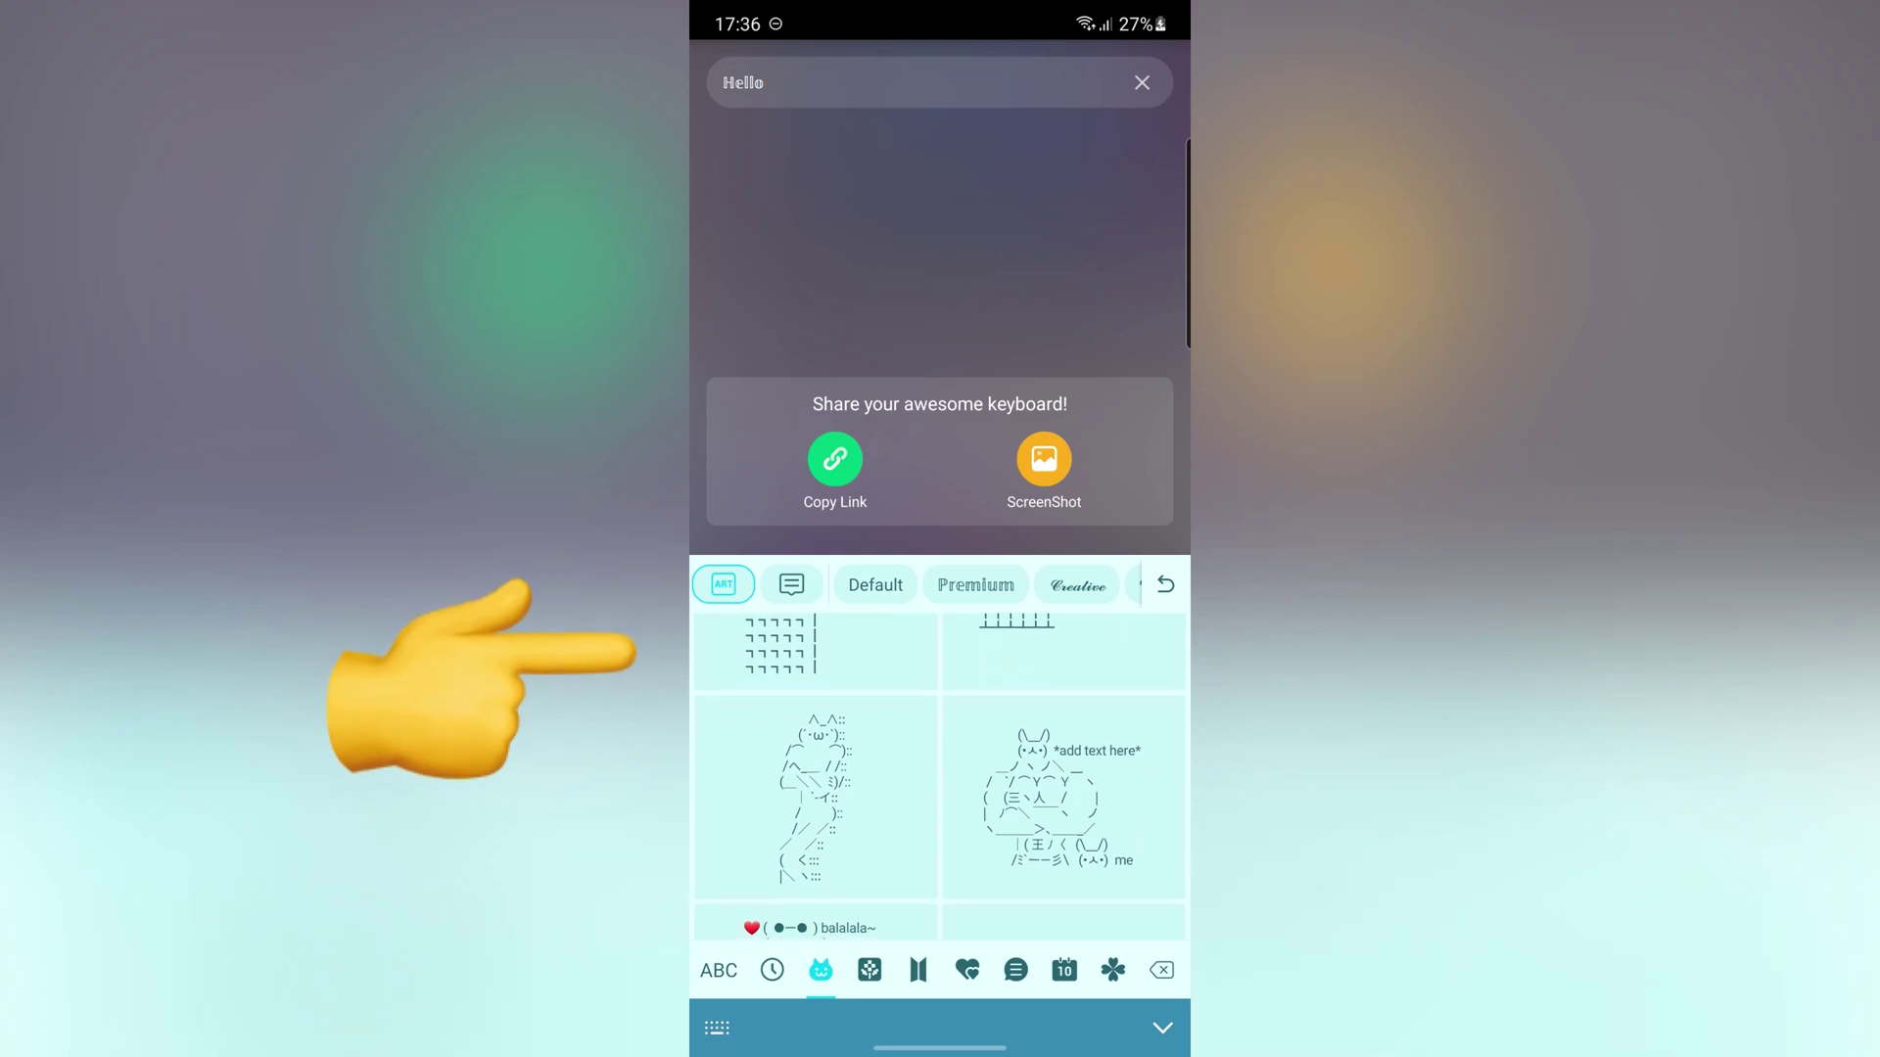
{"action": "scroll", "coordinate": [941, 778], "scroll_direction": "down", "scroll_amount": 2}
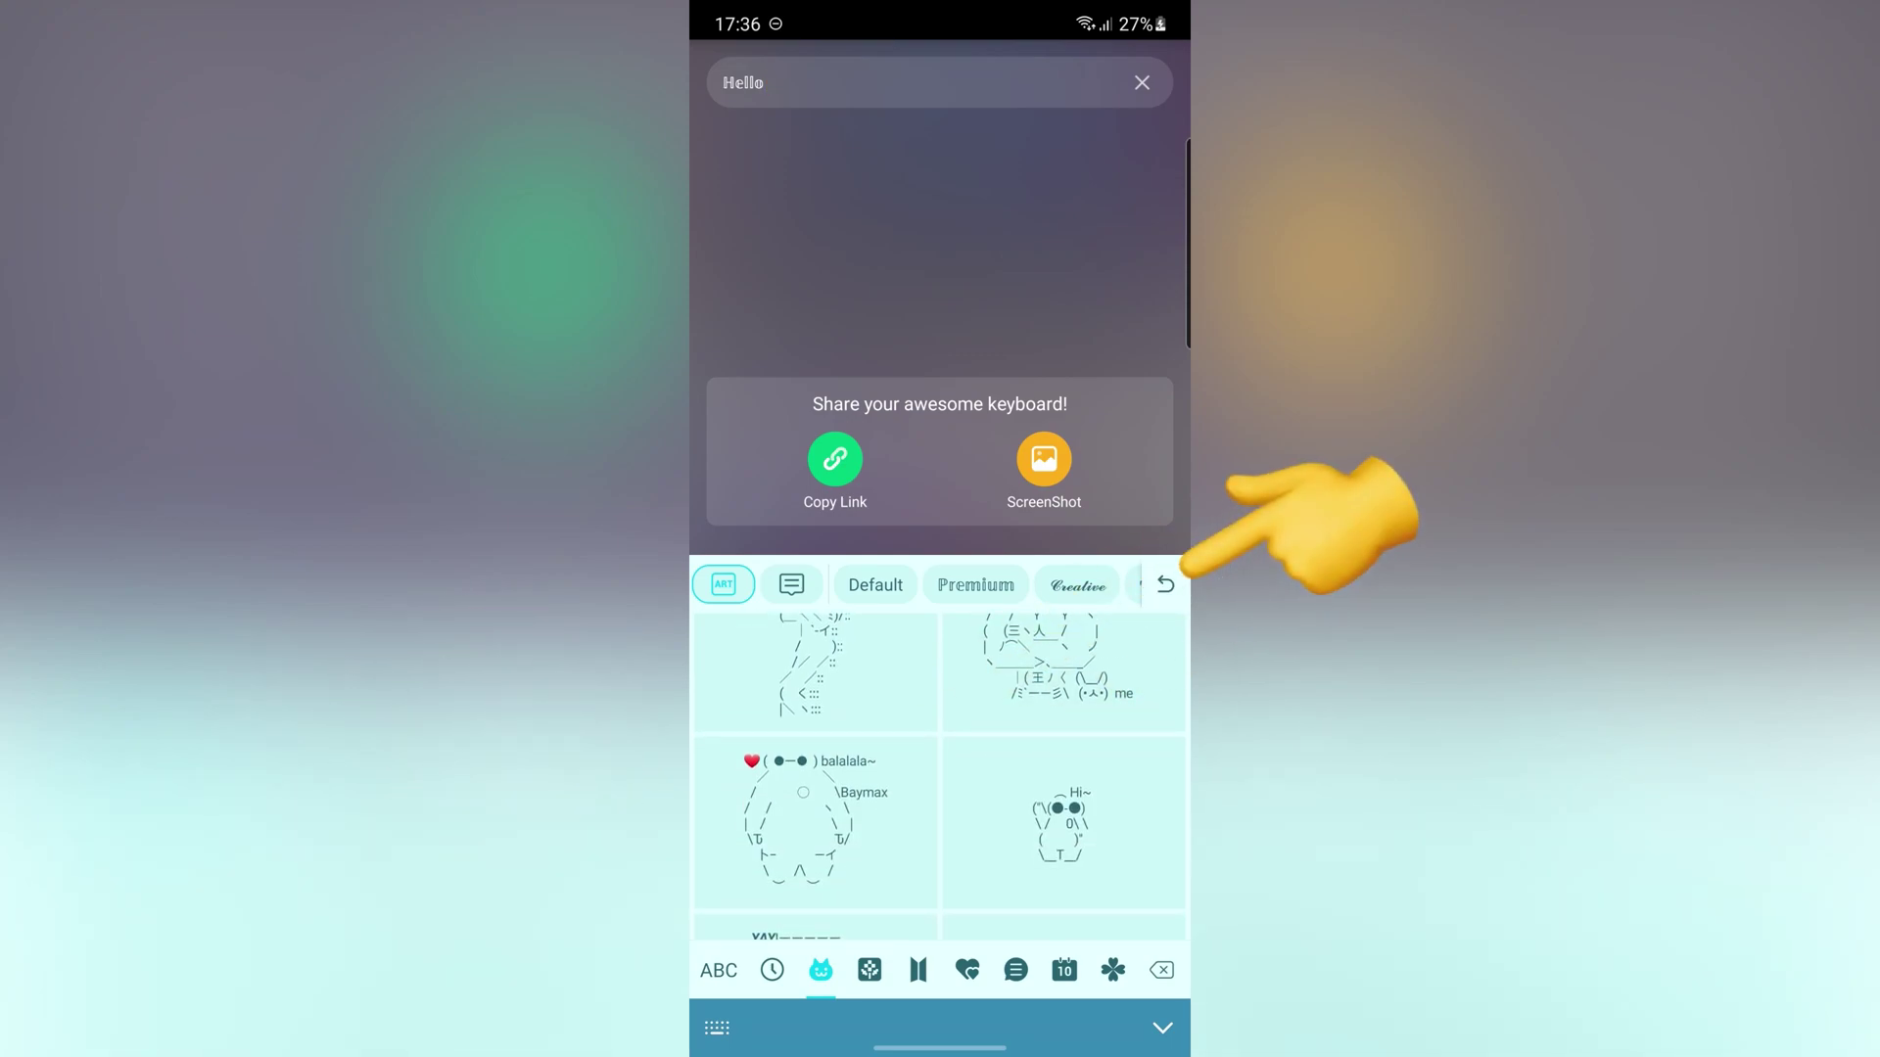
{"action": "left_click", "coordinate": [1165, 585]}
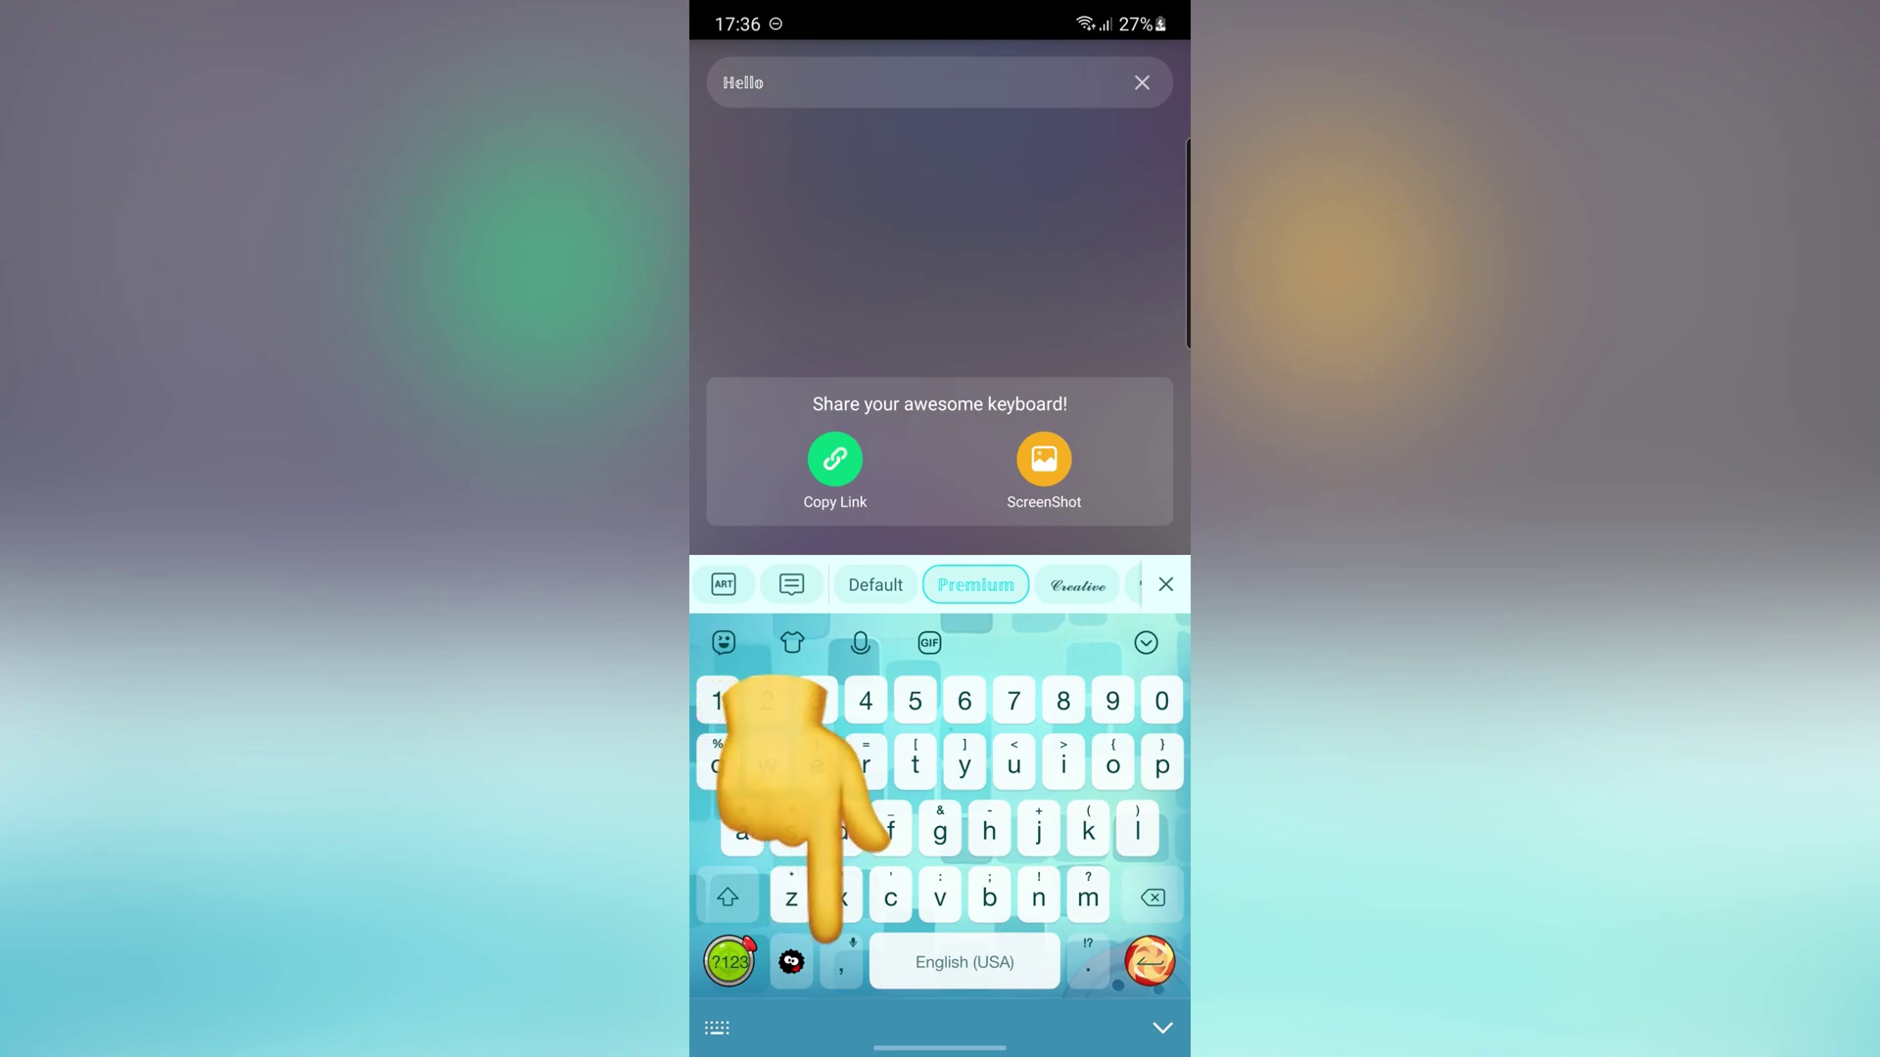
Open the emoji panel and dismiss the long-press emoji tutorial.
{"action": "left_click", "coordinate": [791, 962]}
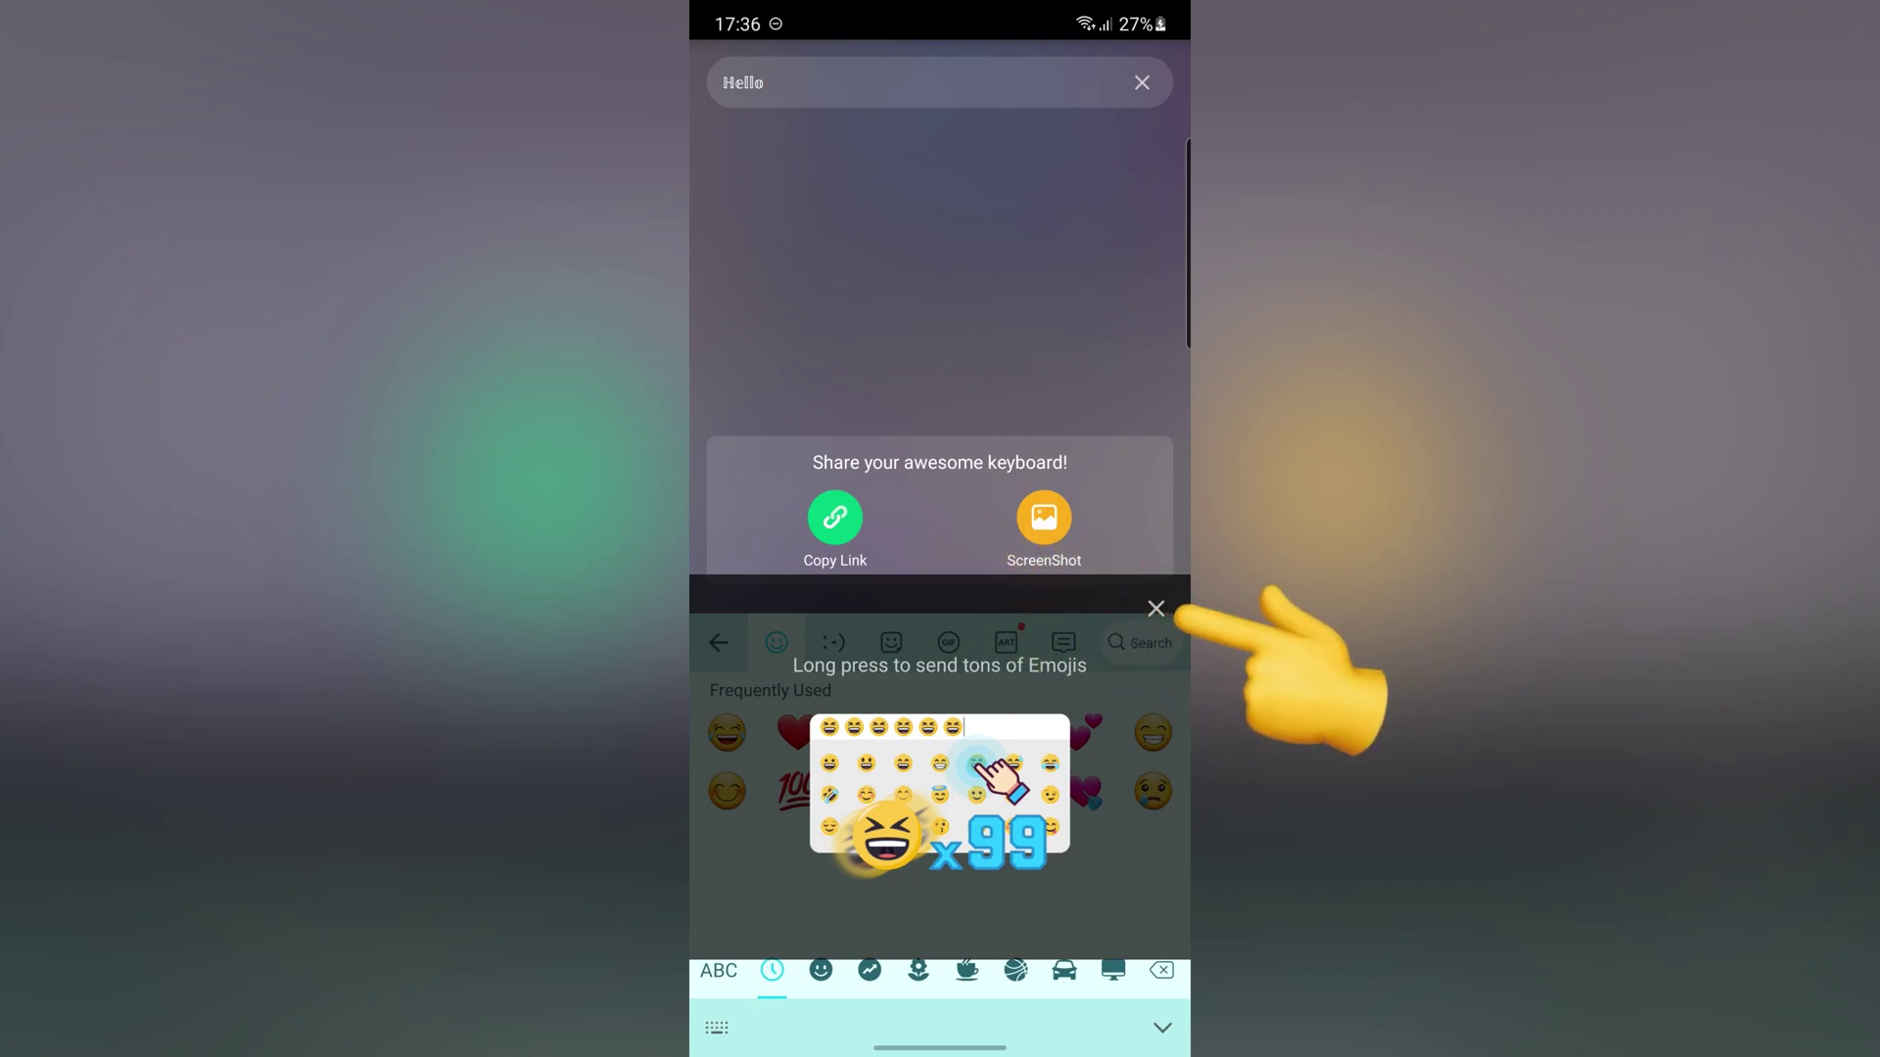
{"action": "left_click", "coordinate": [1157, 609]}
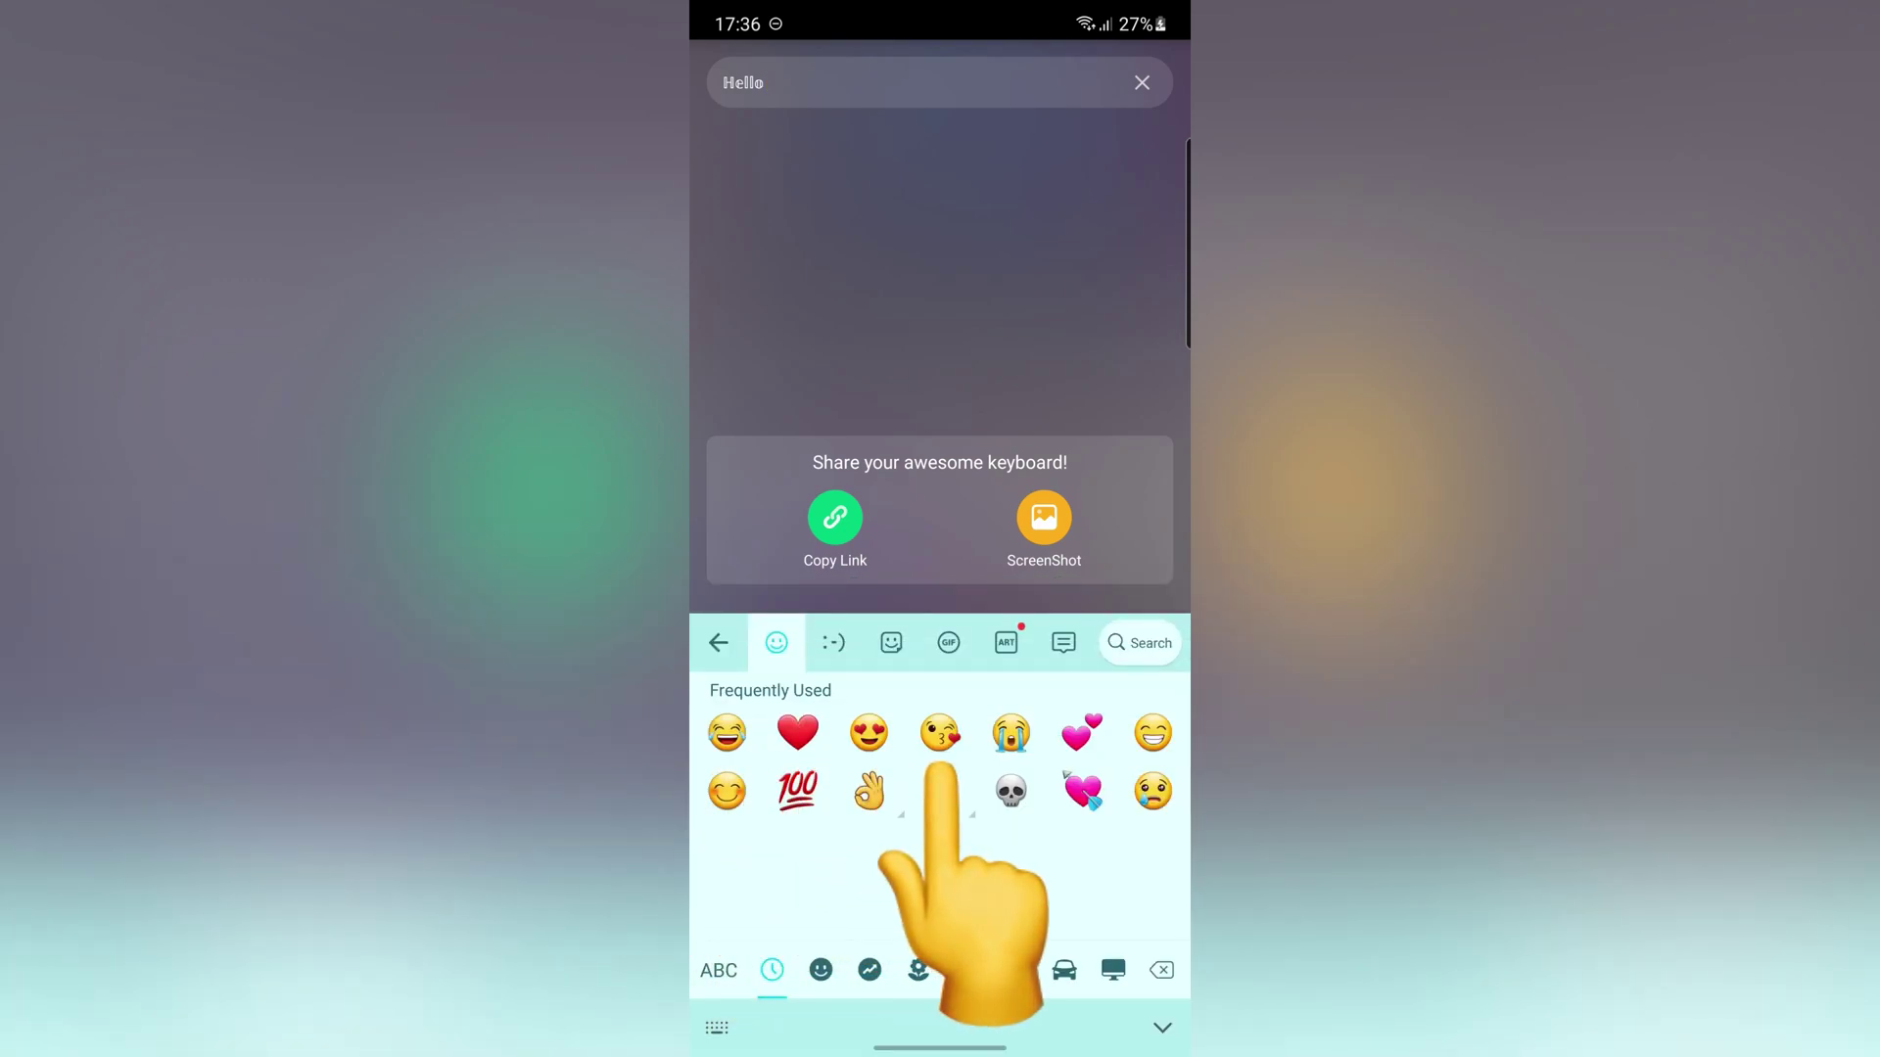
{"action": "type", "text": "😘😘😘😘😘"}
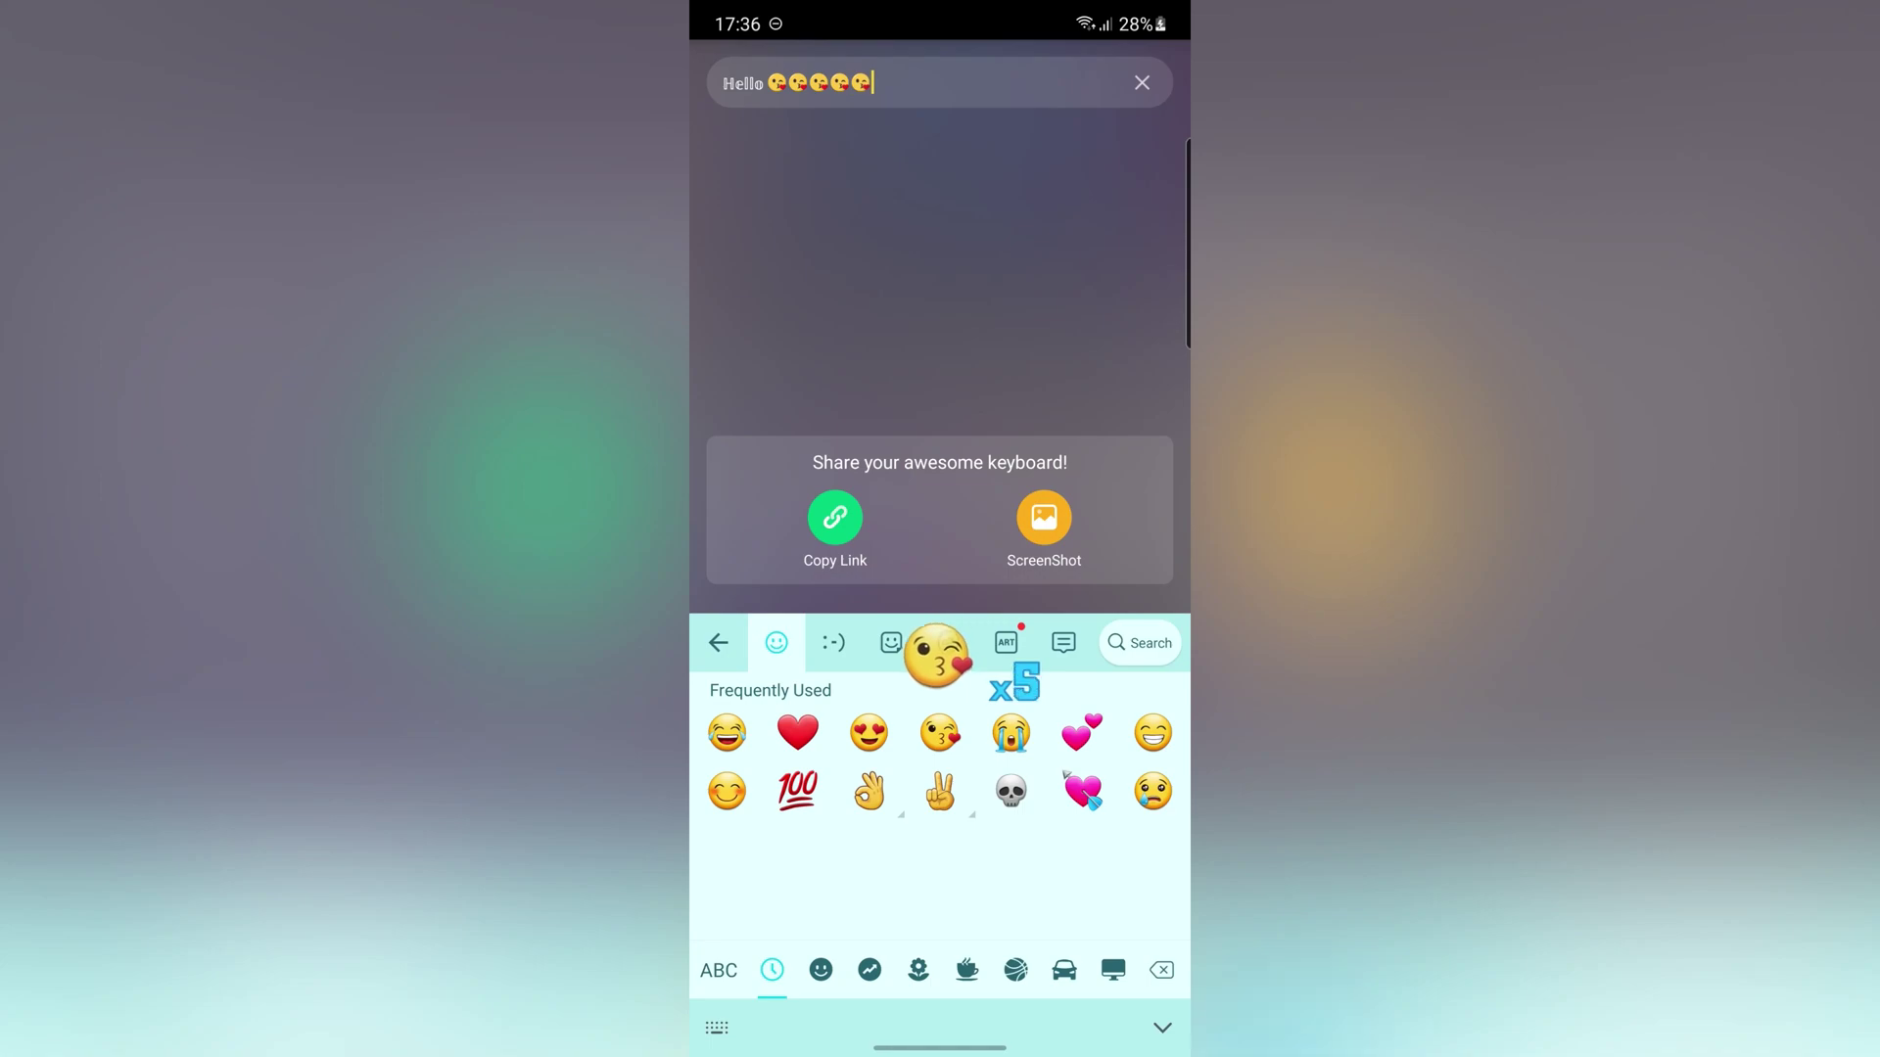
{"action": "type", "text": "😘😘😘😘😘😘😘😘😘😘😘😘😘😘"}
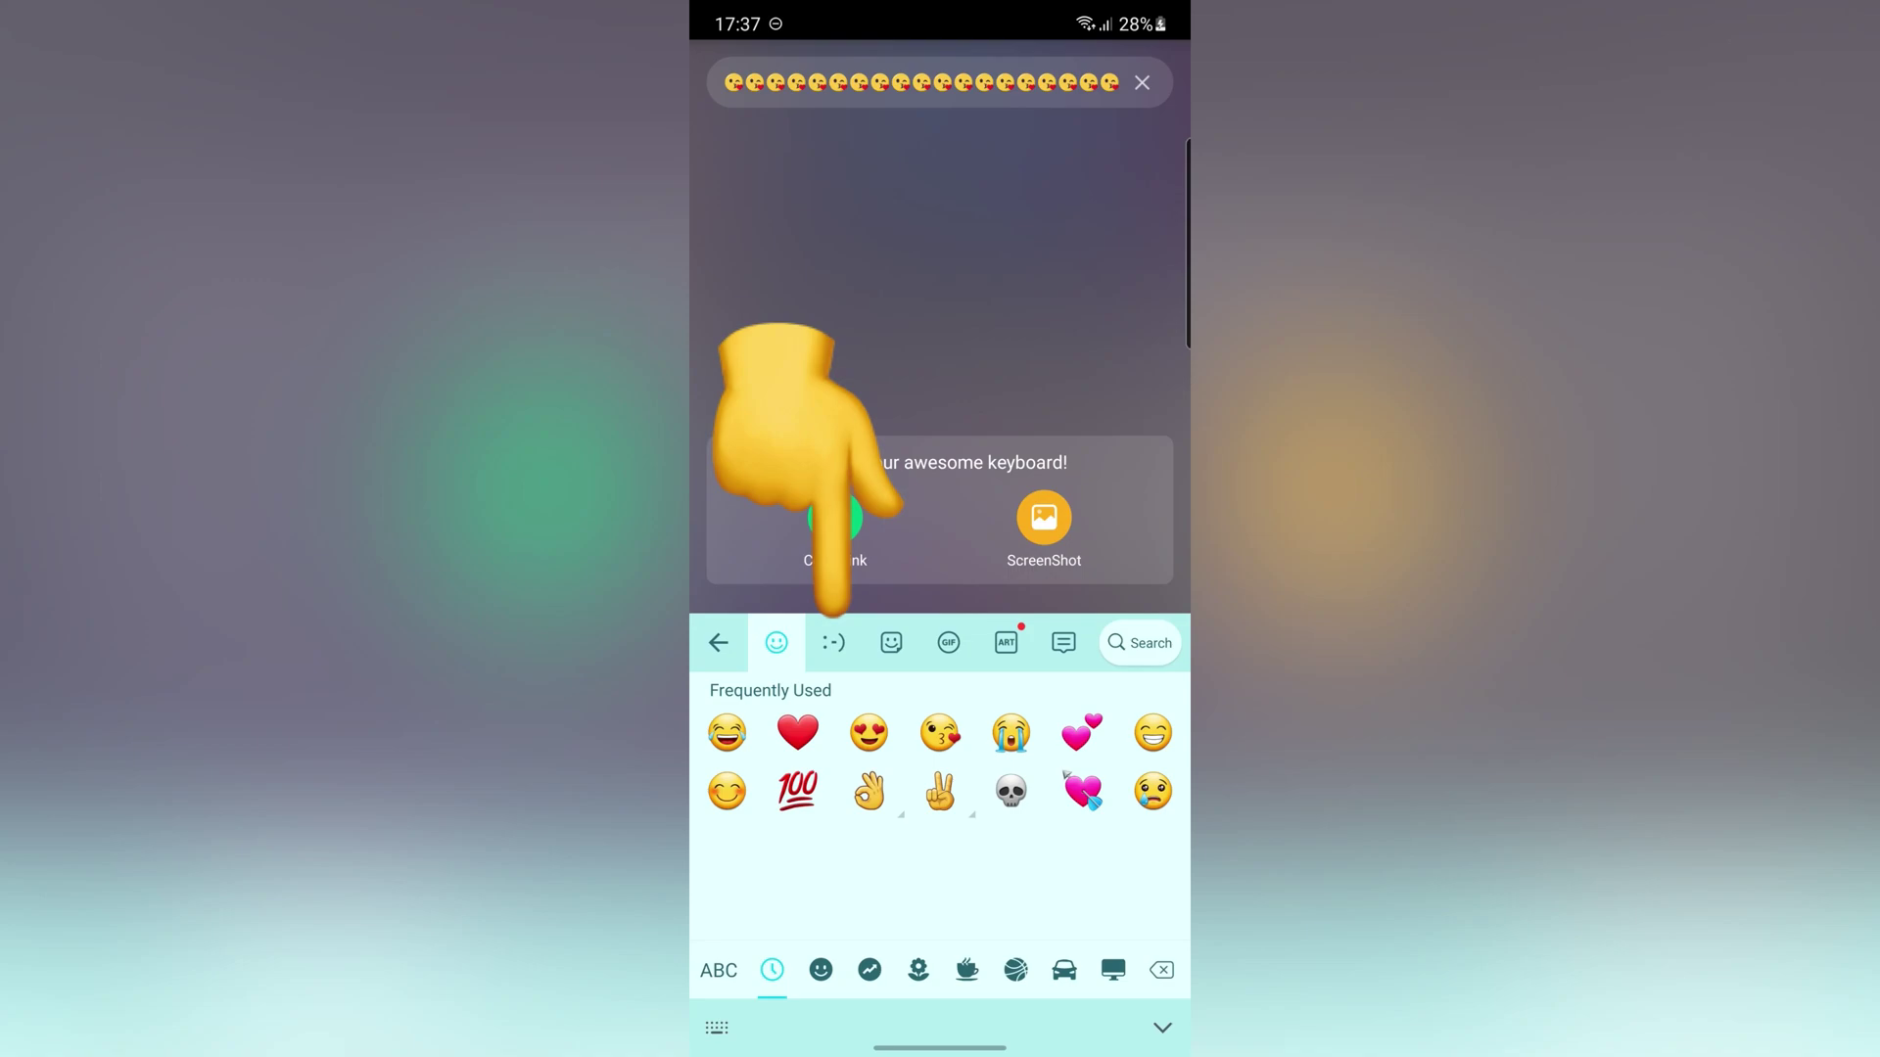
Browse the :-) text-face emoticons, then go back from the emoticon list.
{"action": "left_click", "coordinate": [833, 641]}
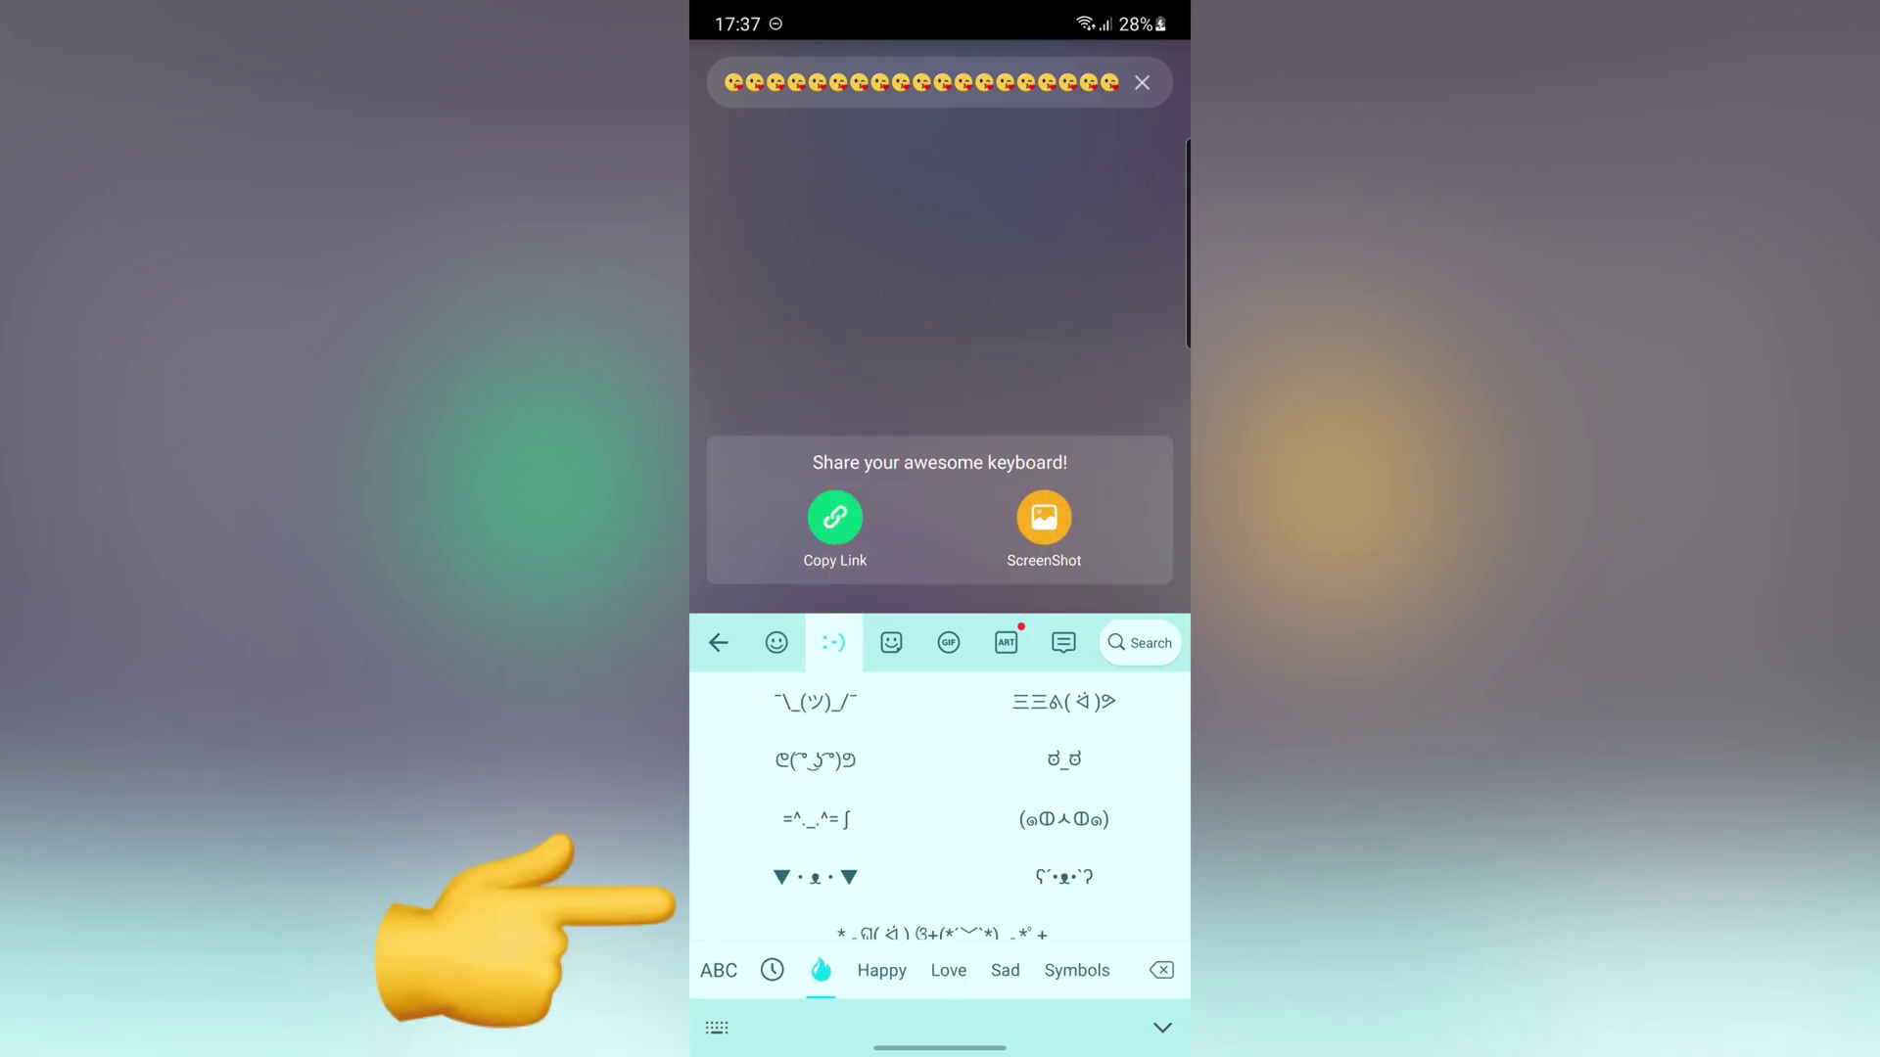
{"action": "scroll", "coordinate": [940, 824], "scroll_direction": "down", "scroll_amount": 2}
{"action": "scroll", "coordinate": [940, 824], "scroll_direction": "down", "scroll_amount": 2}
{"action": "scroll", "coordinate": [940, 824], "scroll_direction": "down", "scroll_amount": 2}
{"action": "scroll", "coordinate": [940, 823], "scroll_direction": "down", "scroll_amount": 2}
{"action": "scroll", "coordinate": [941, 823], "scroll_direction": "down", "scroll_amount": 2}
{"action": "scroll", "coordinate": [941, 822], "scroll_direction": "down", "scroll_amount": 2}
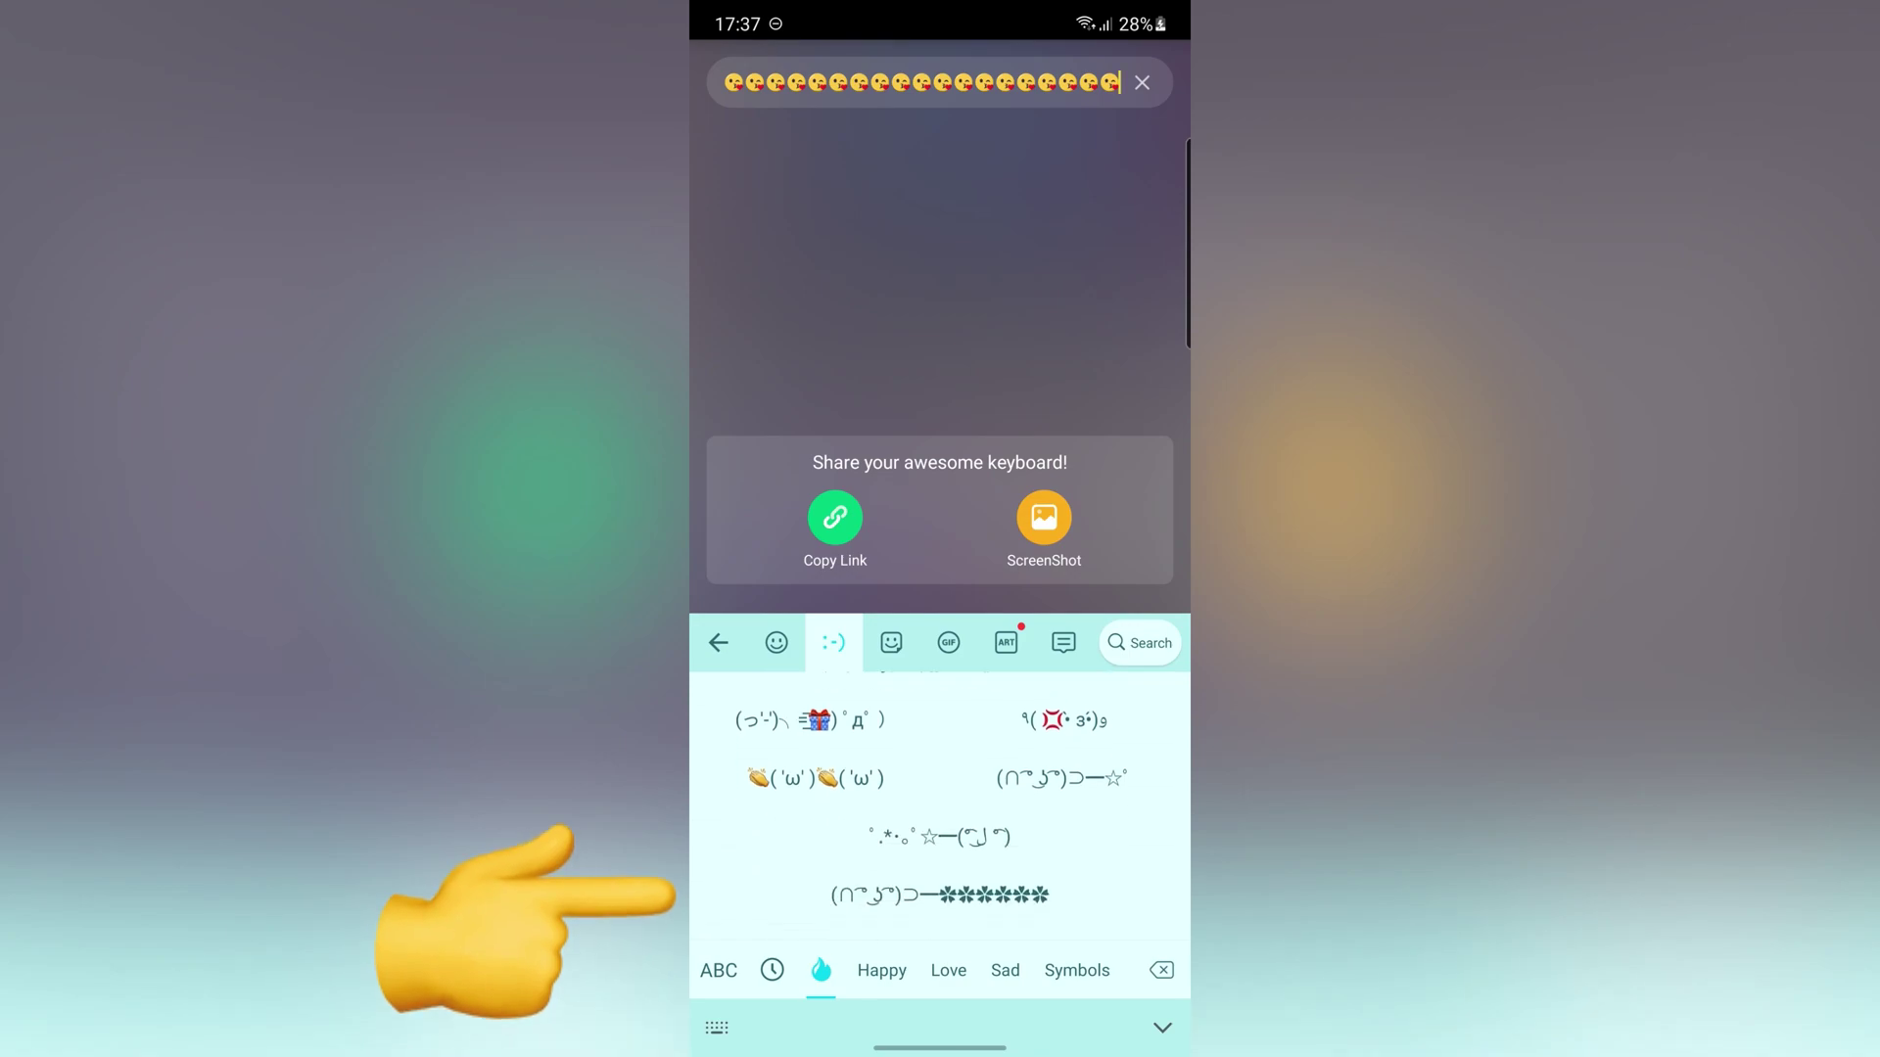
{"action": "scroll", "coordinate": [940, 822], "scroll_direction": "down", "scroll_amount": 2}
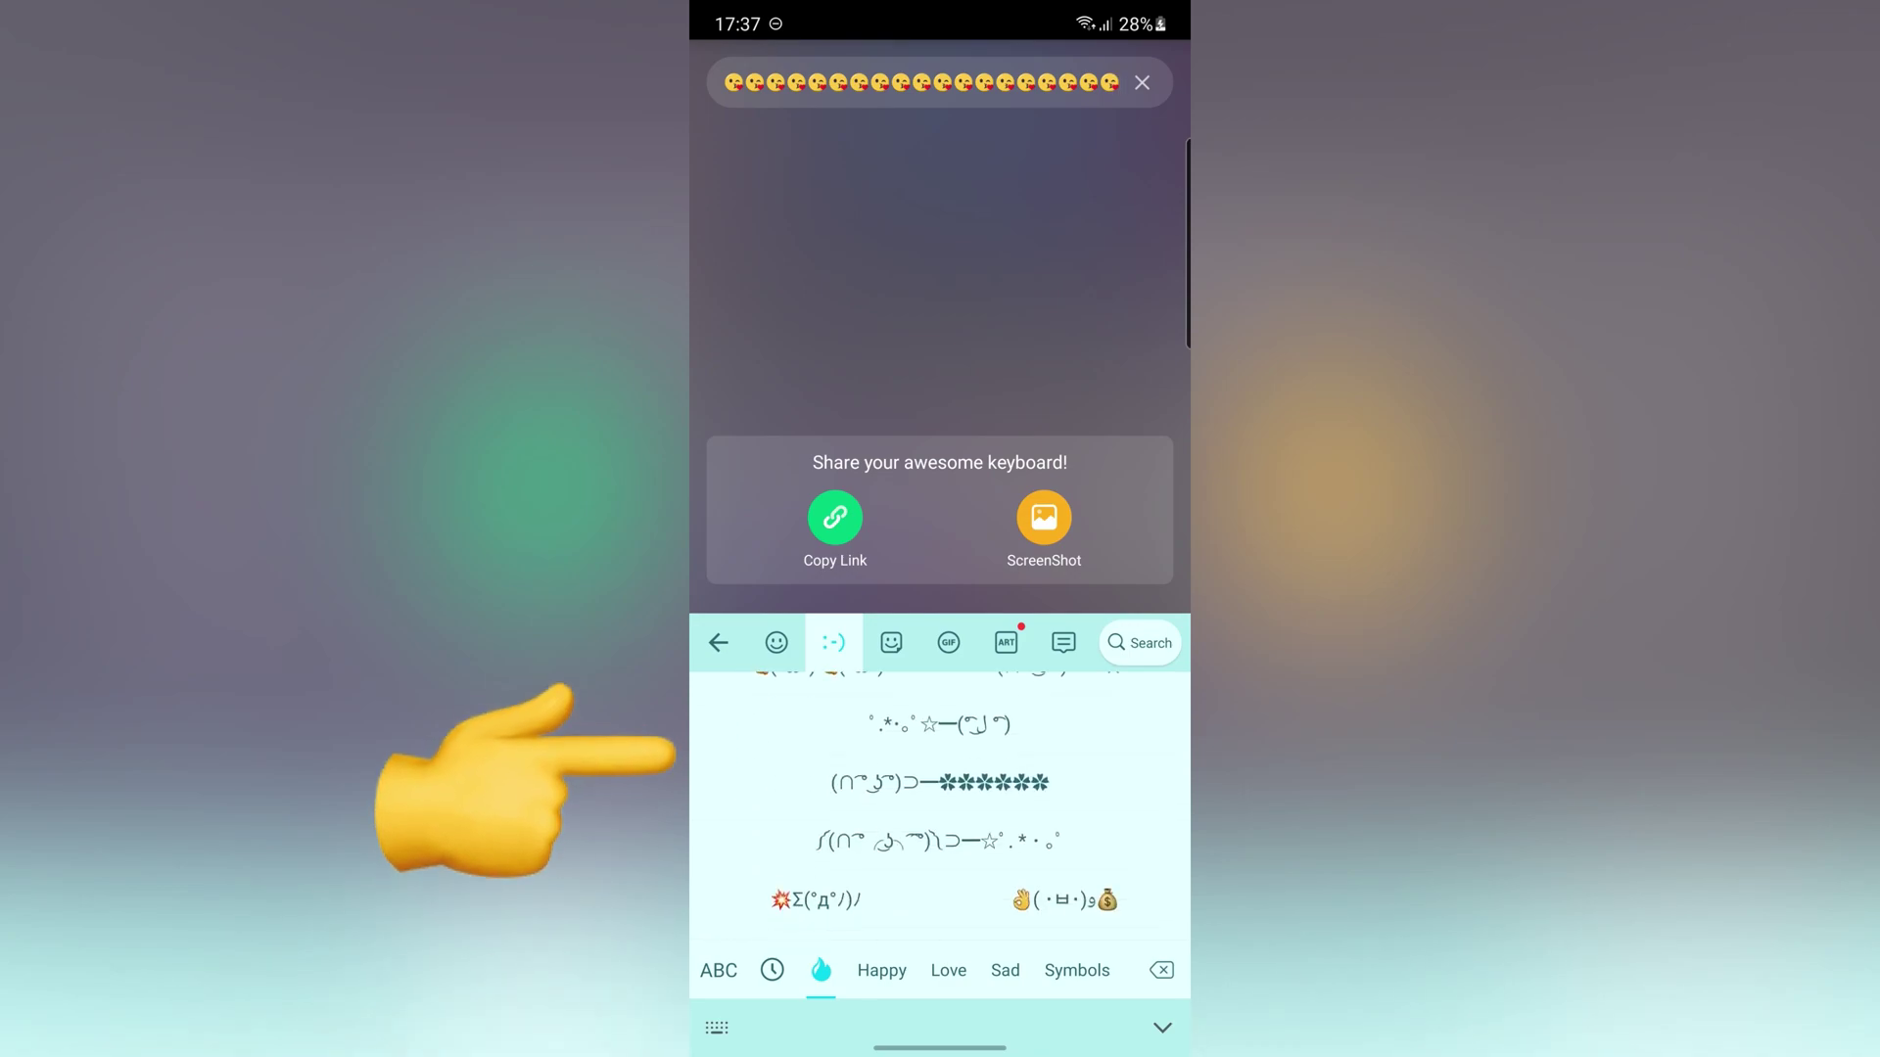
{"action": "scroll", "coordinate": [940, 824], "scroll_direction": "down", "scroll_amount": 1}
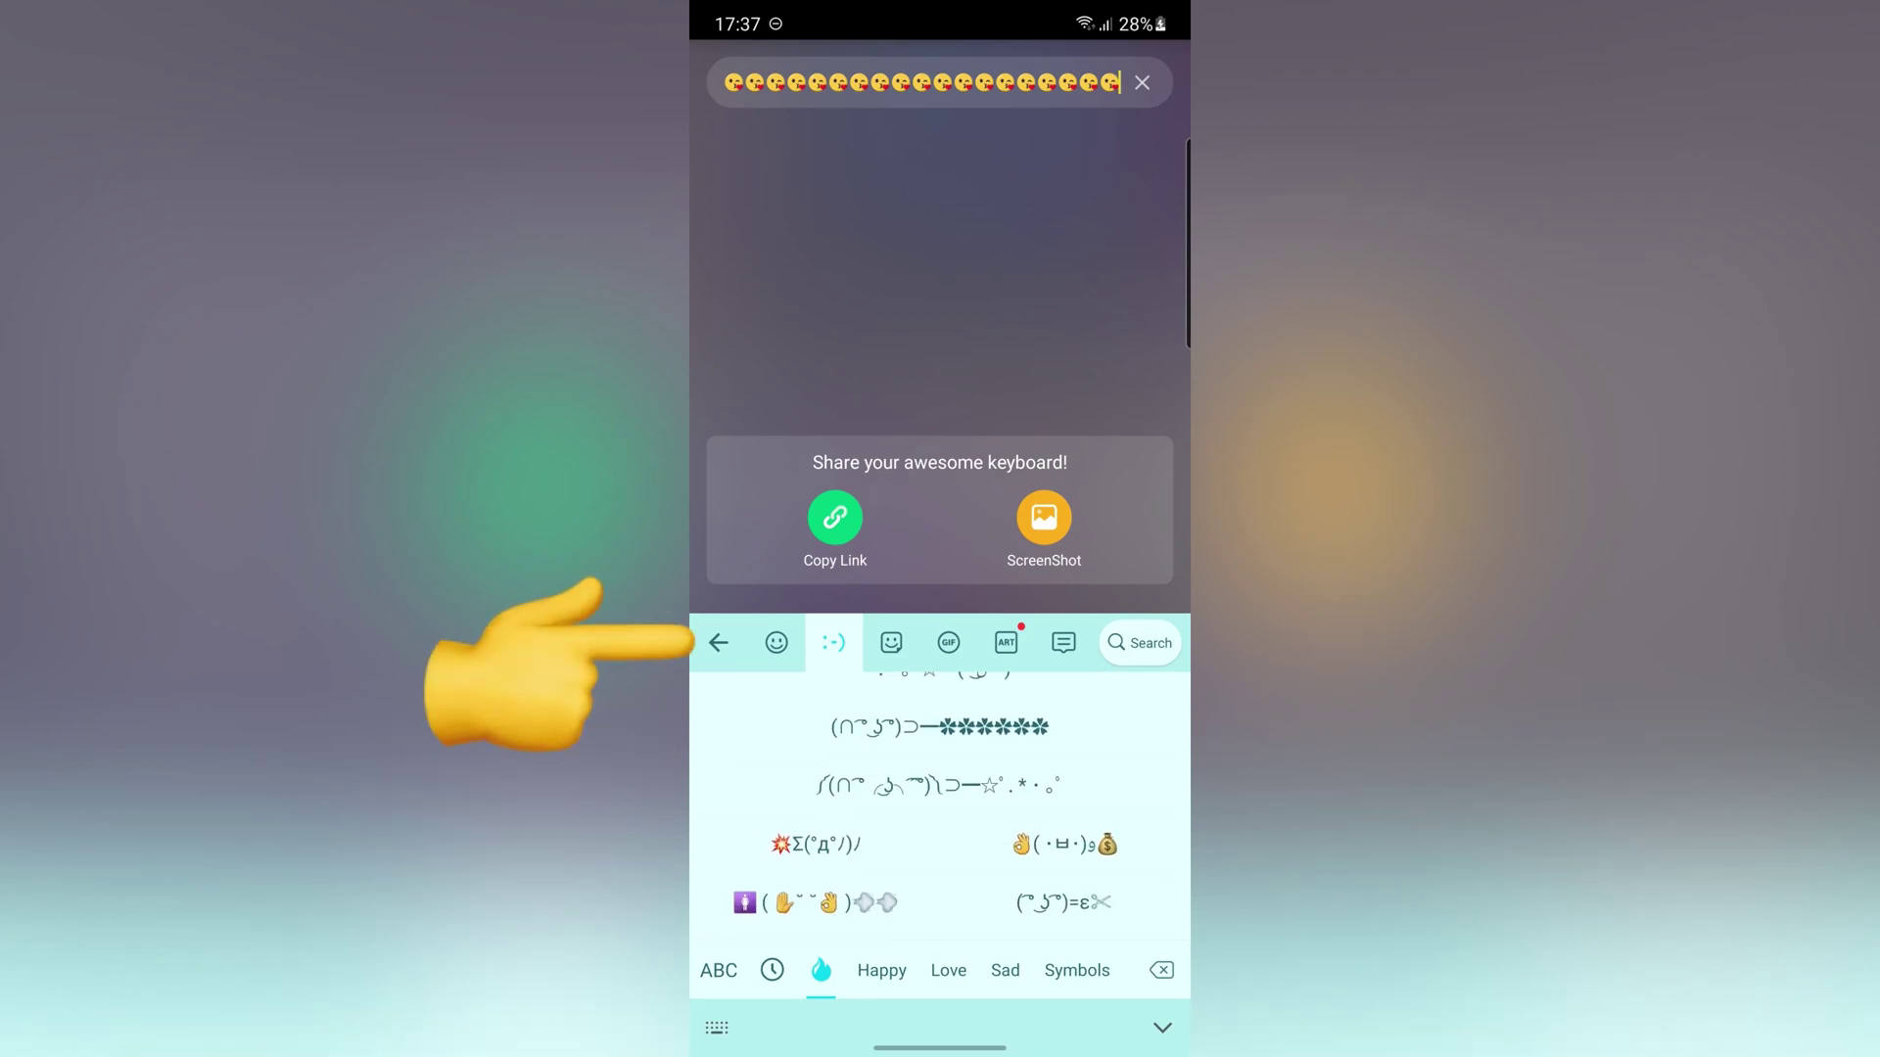
{"action": "left_click", "coordinate": [718, 643]}
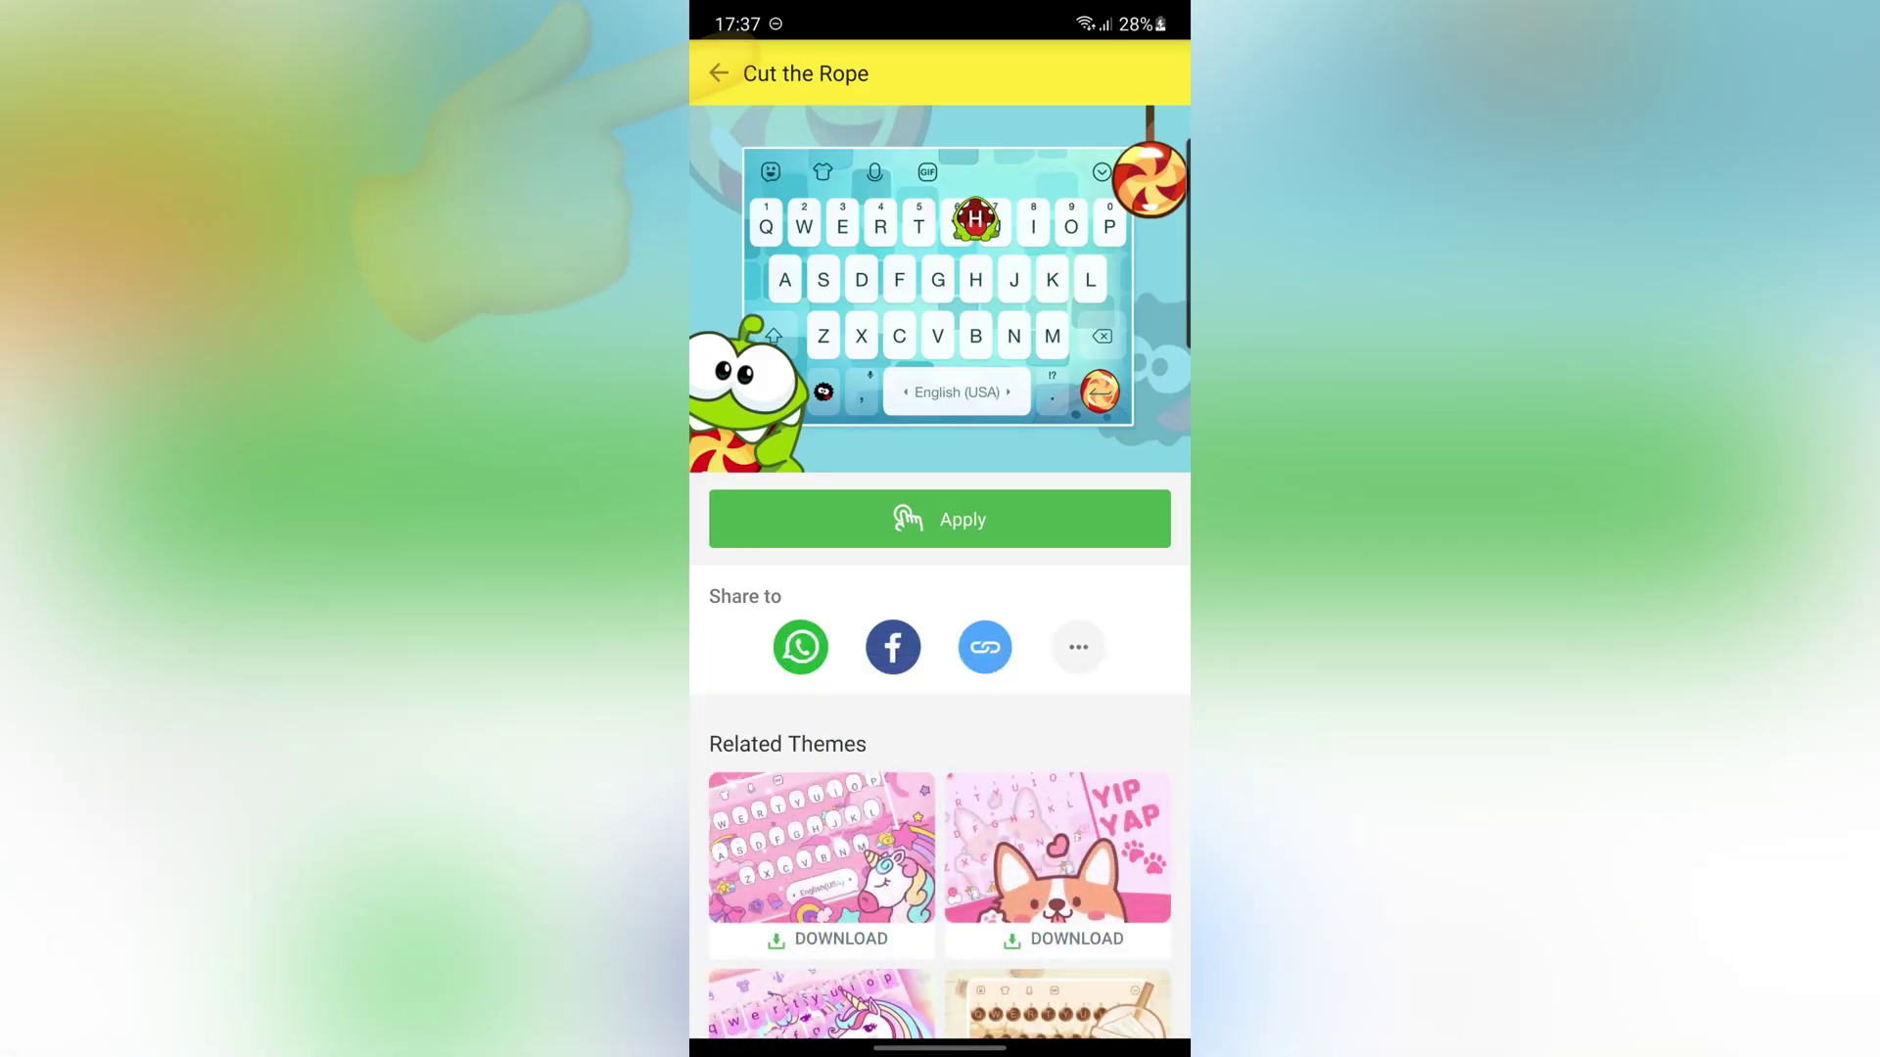
Return to the main theme collection and switch to the Sticker tab.
{"action": "left_click", "coordinate": [718, 73]}
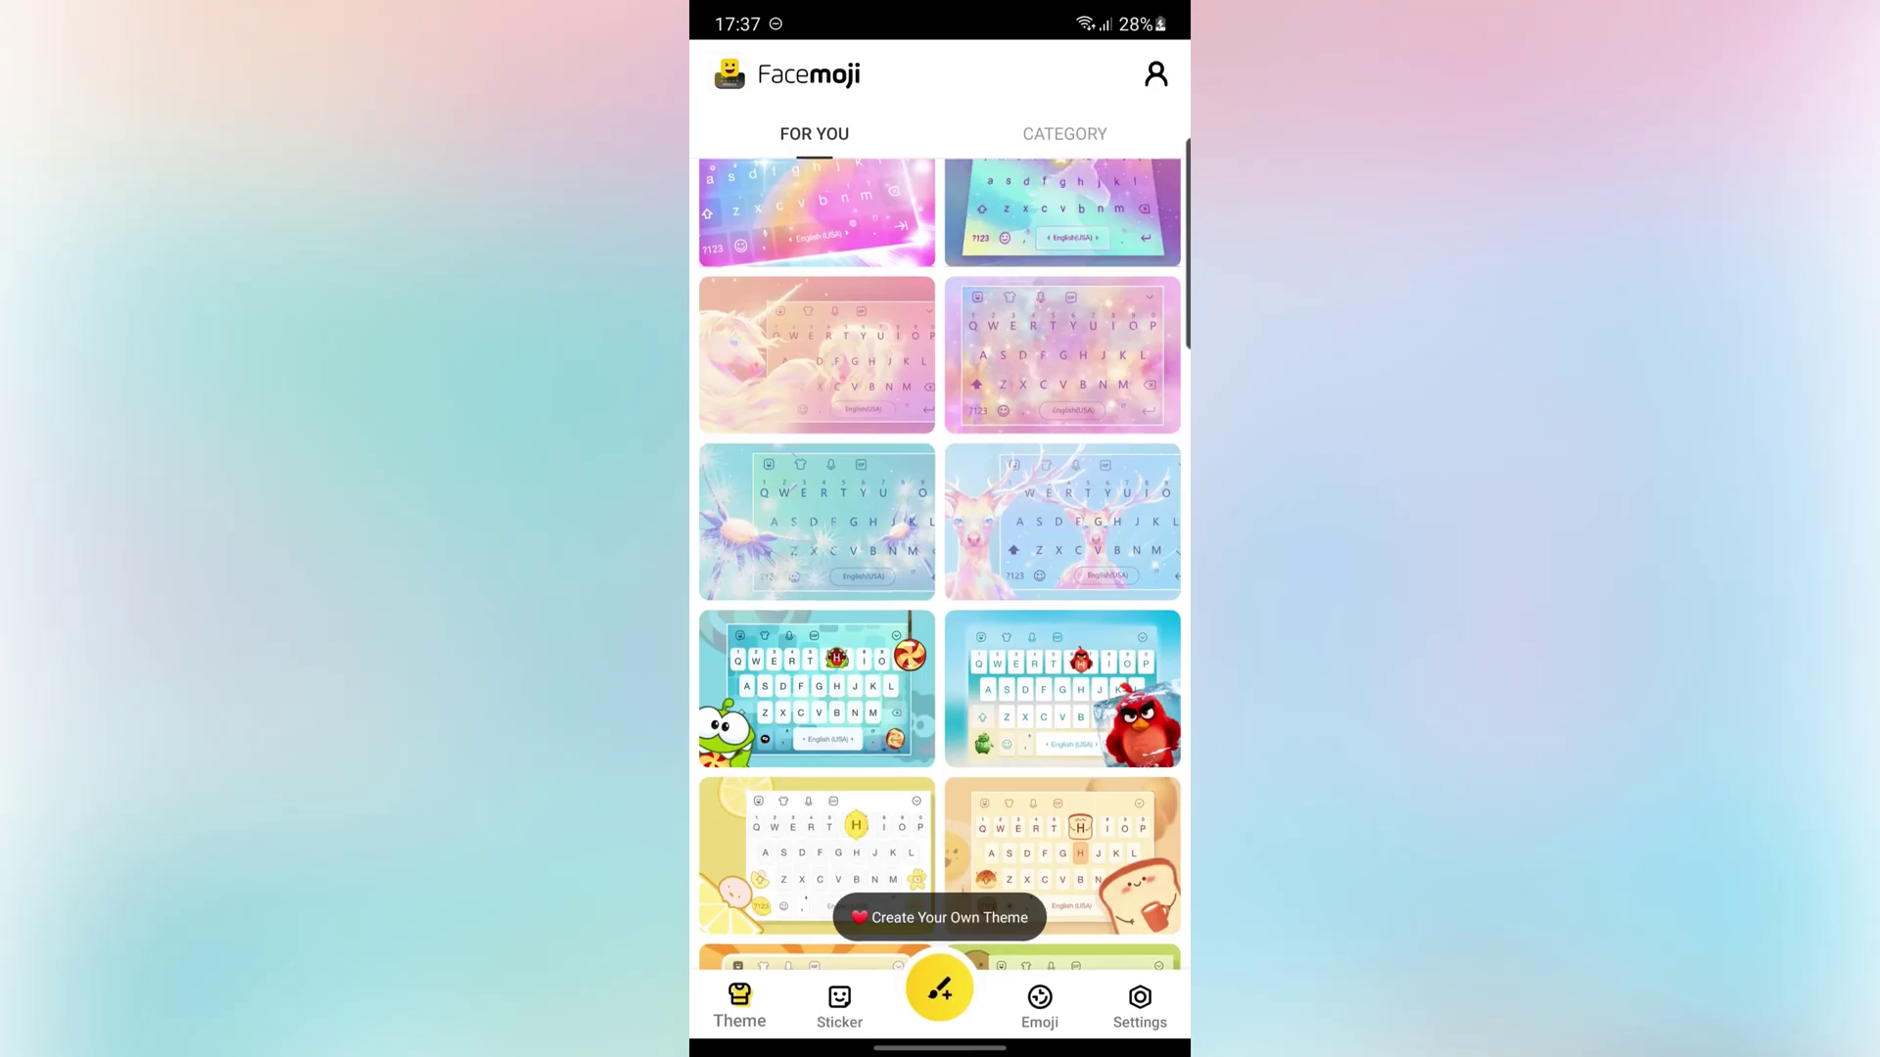
{"action": "left_click", "coordinate": [838, 1007]}
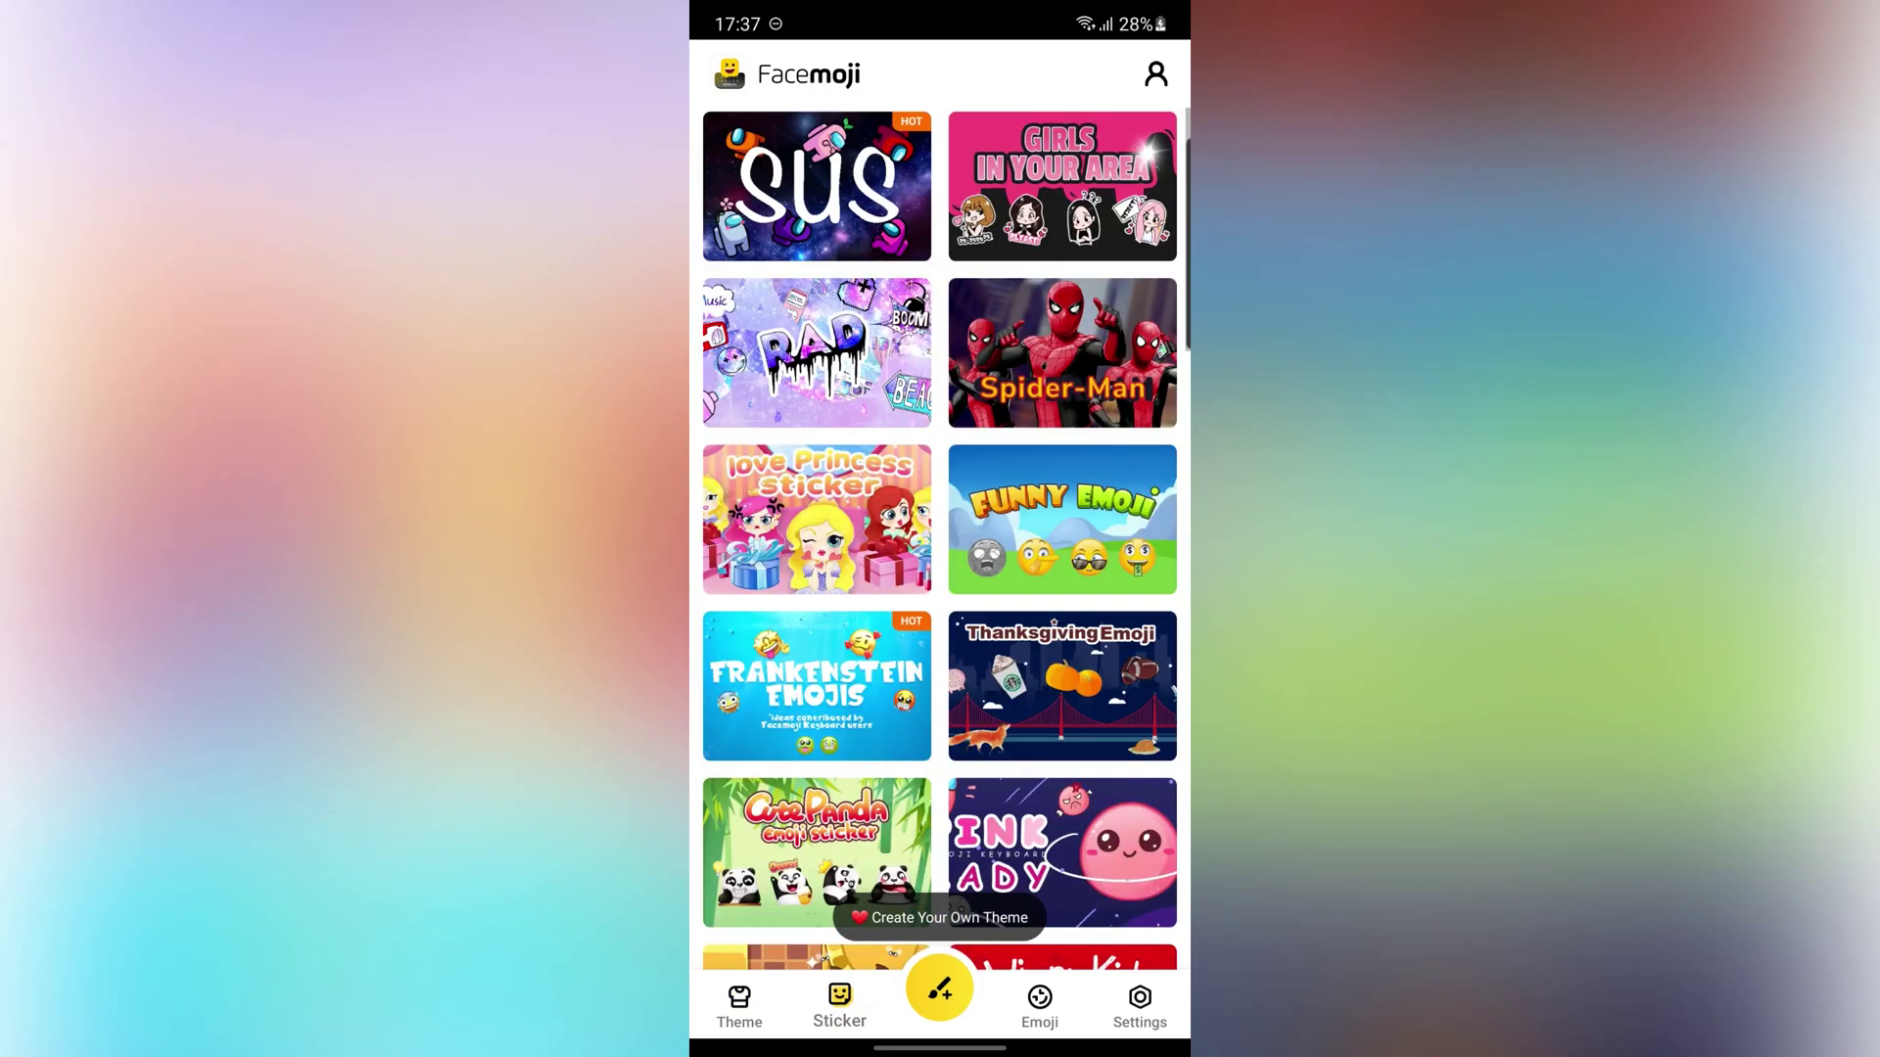
{"action": "scroll", "coordinate": [941, 528], "scroll_direction": "down", "scroll_amount": 2}
{"action": "scroll", "coordinate": [941, 529], "scroll_direction": "down", "scroll_amount": 1}
{"action": "scroll", "coordinate": [941, 529], "scroll_direction": "down", "scroll_amount": 1}
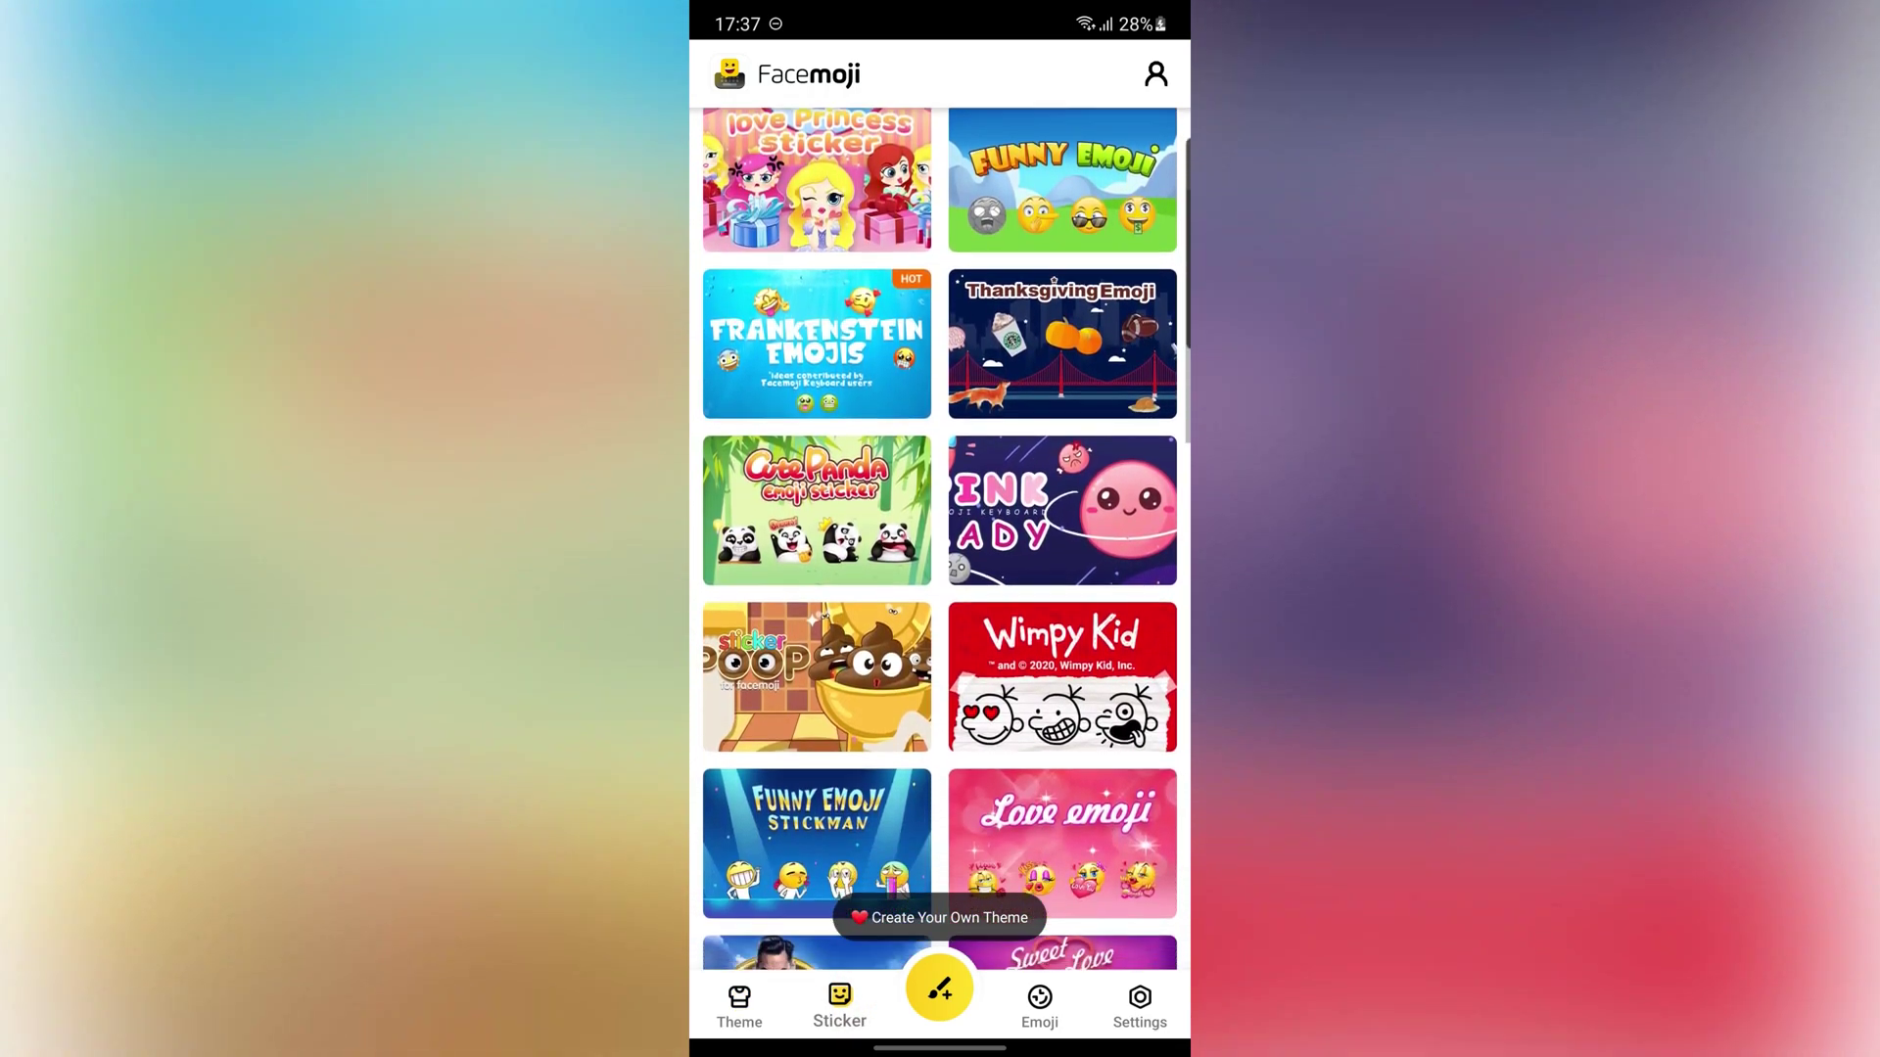
{"action": "scroll", "coordinate": [940, 529], "scroll_direction": "down", "scroll_amount": 2}
{"action": "scroll", "coordinate": [940, 528], "scroll_direction": "down", "scroll_amount": 1}
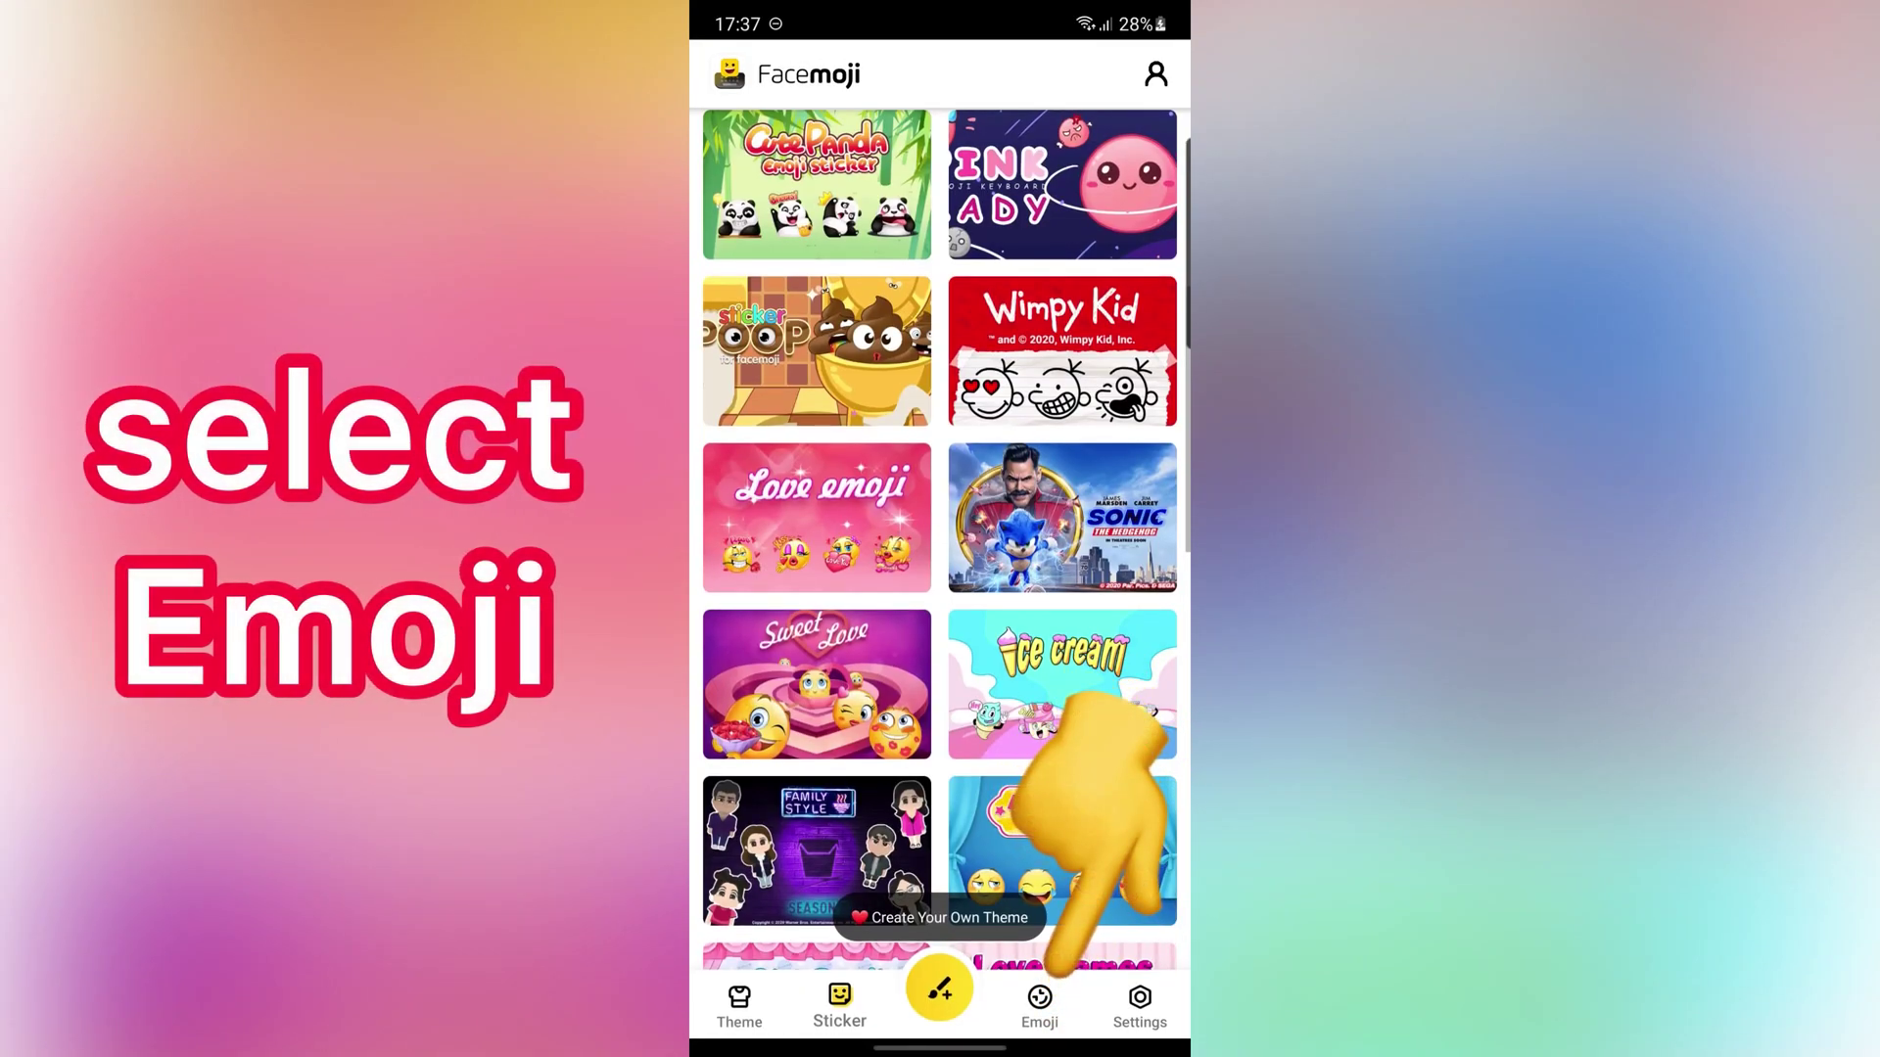
Open the Emoji tab's trending combos and pick 'Nice outfit gurl' to share.
{"action": "left_click", "coordinate": [1041, 1007]}
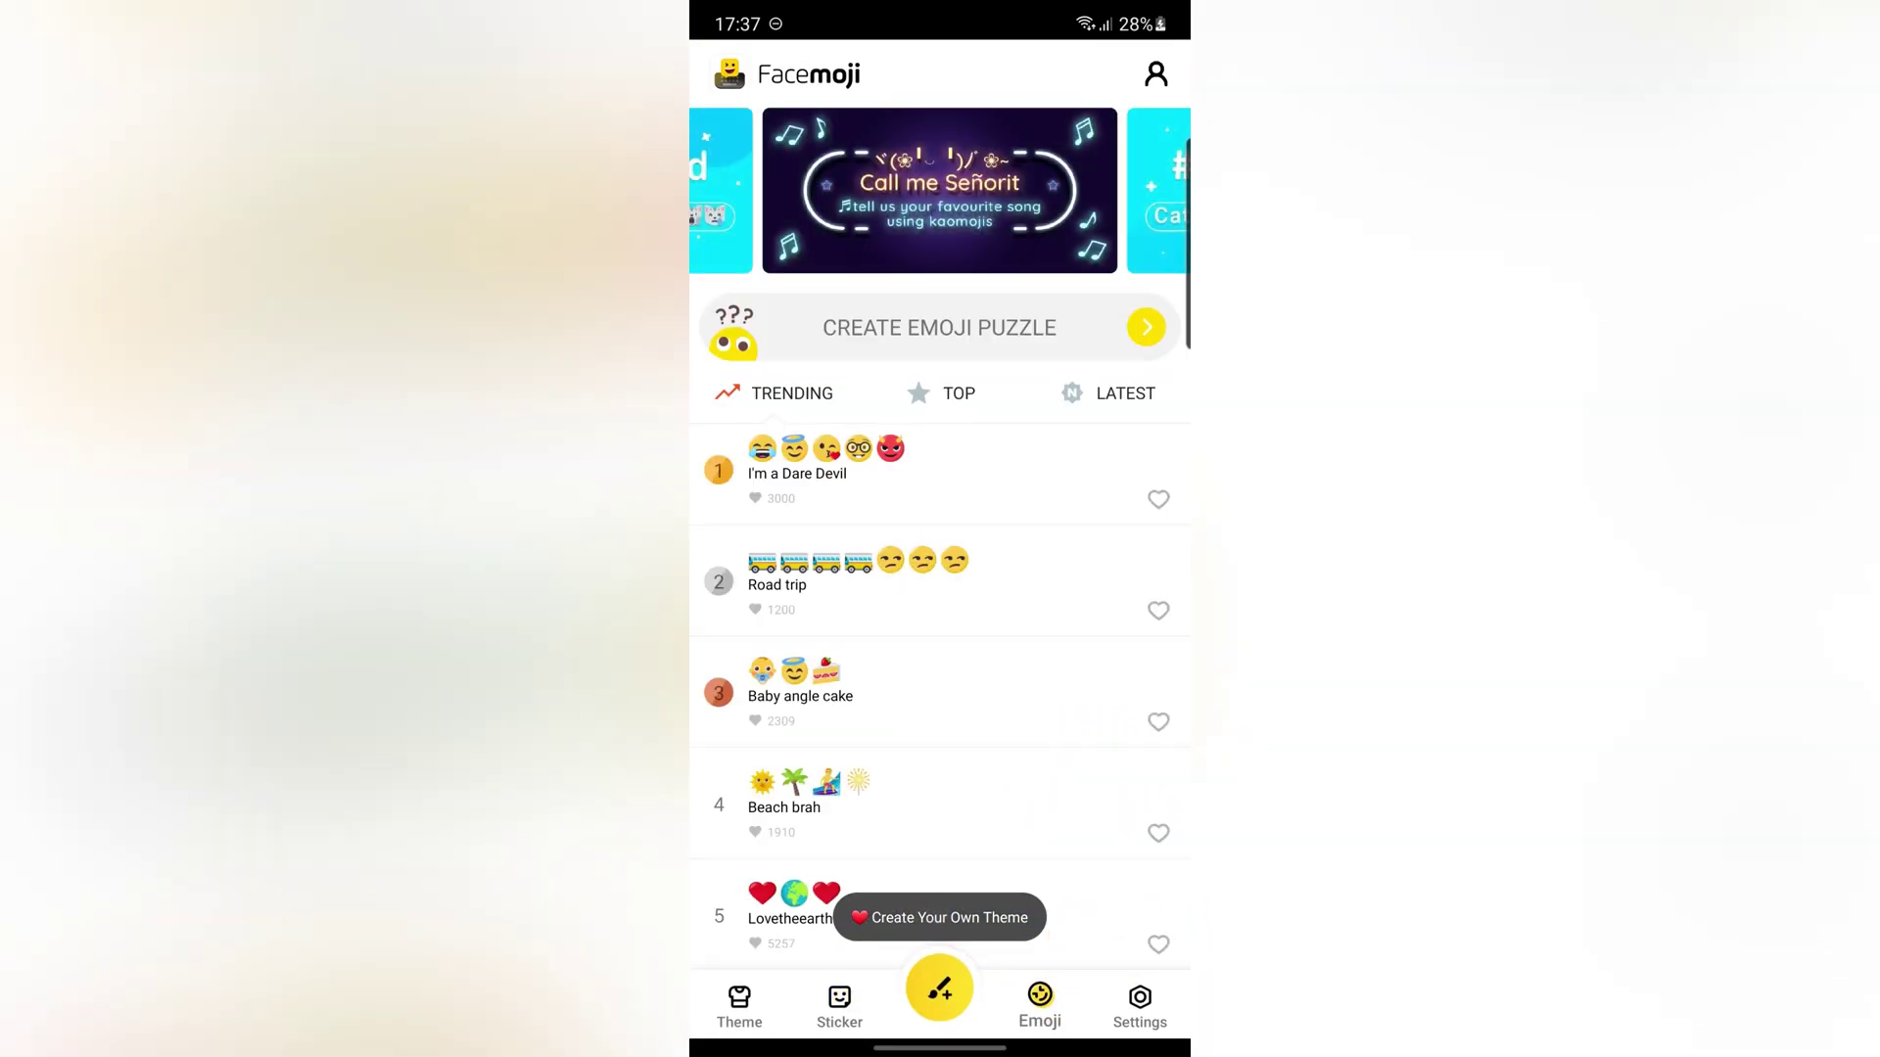
{"action": "scroll", "coordinate": [939, 470], "scroll_direction": "down", "scroll_amount": 5}
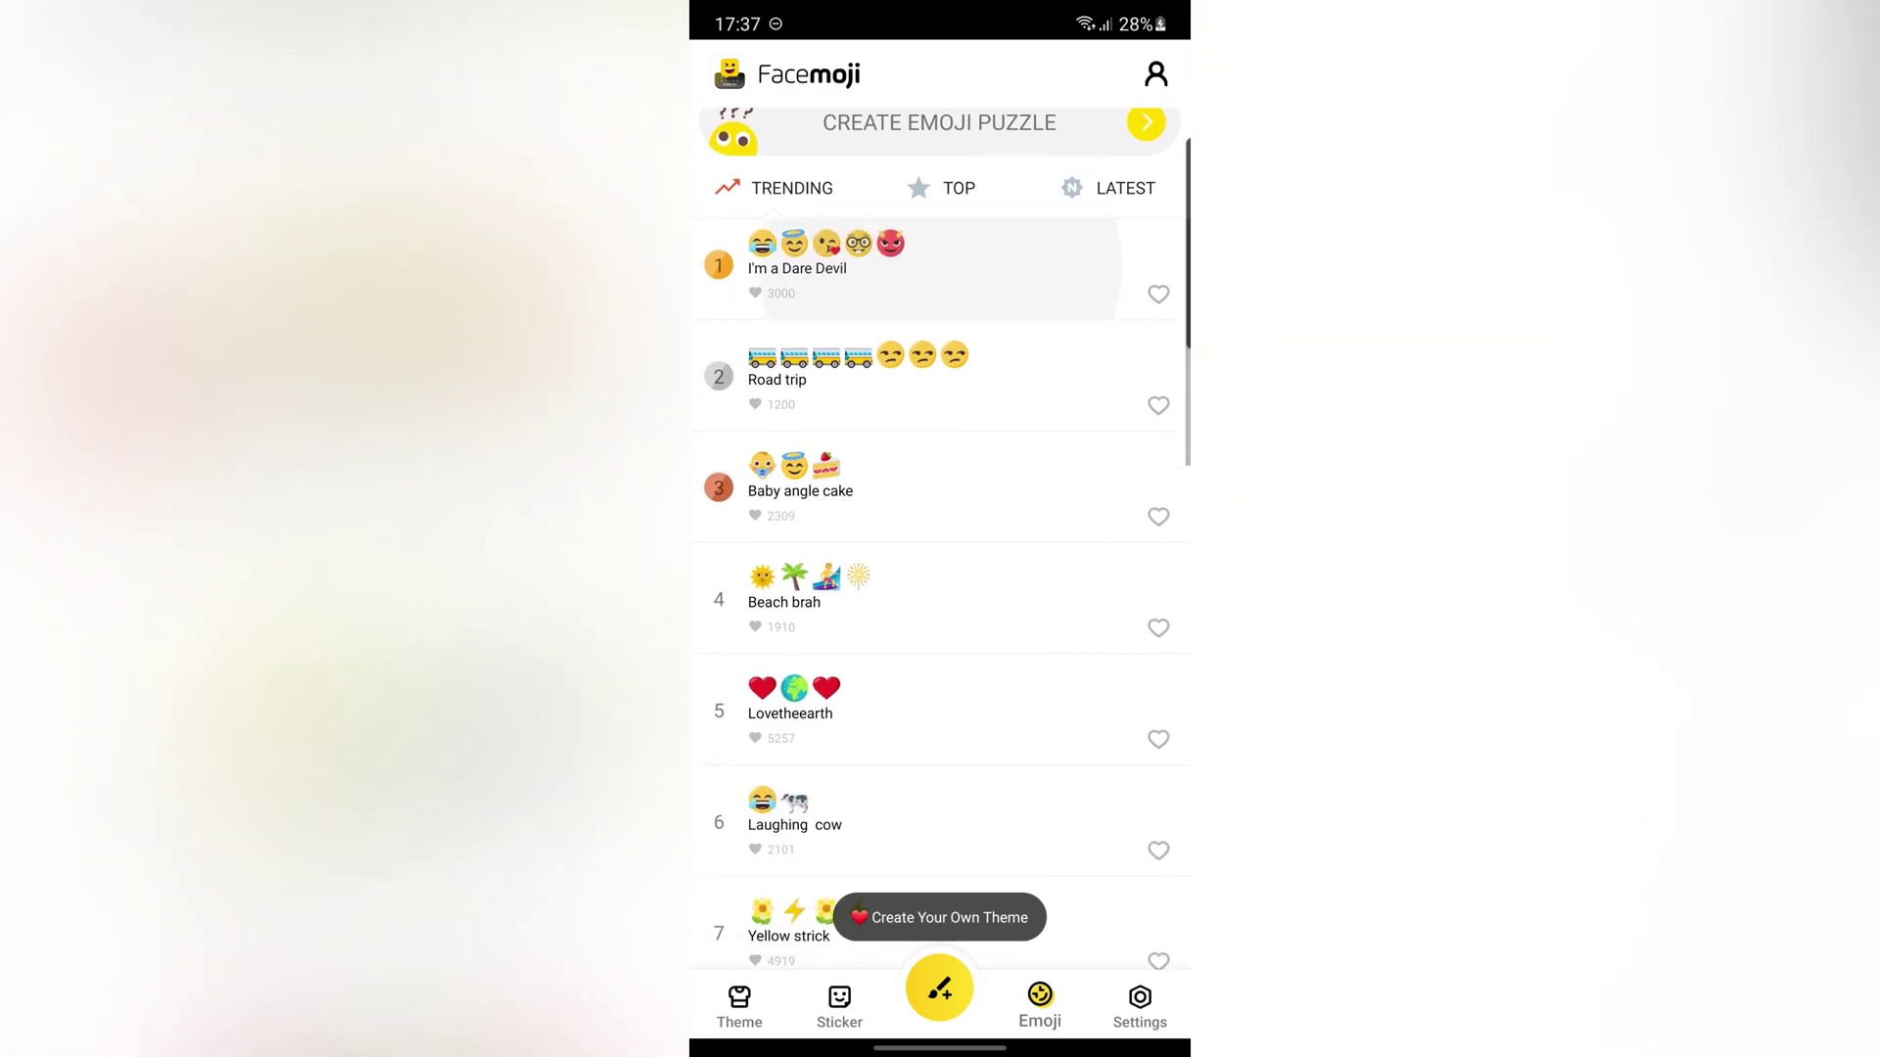
{"action": "scroll", "coordinate": [940, 574], "scroll_direction": "down", "scroll_amount": 1}
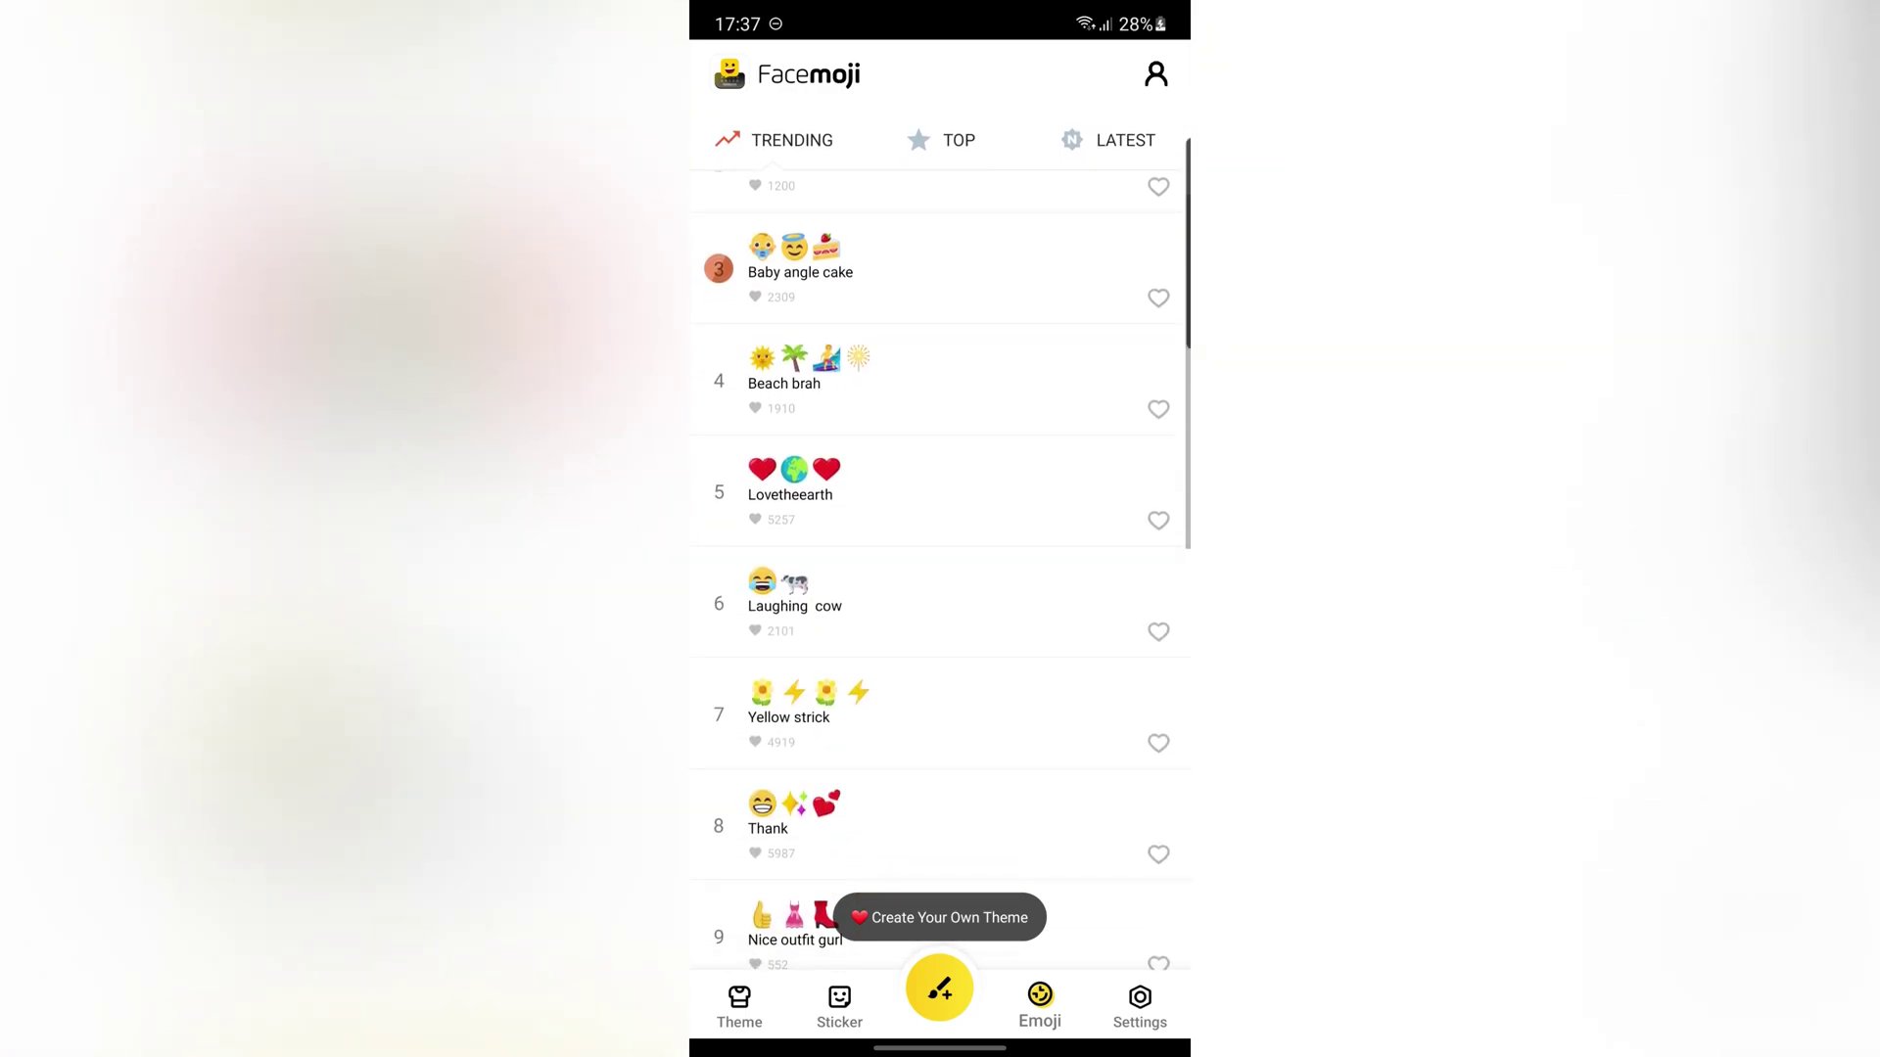
{"action": "scroll", "coordinate": [940, 573], "scroll_direction": "down", "scroll_amount": 3}
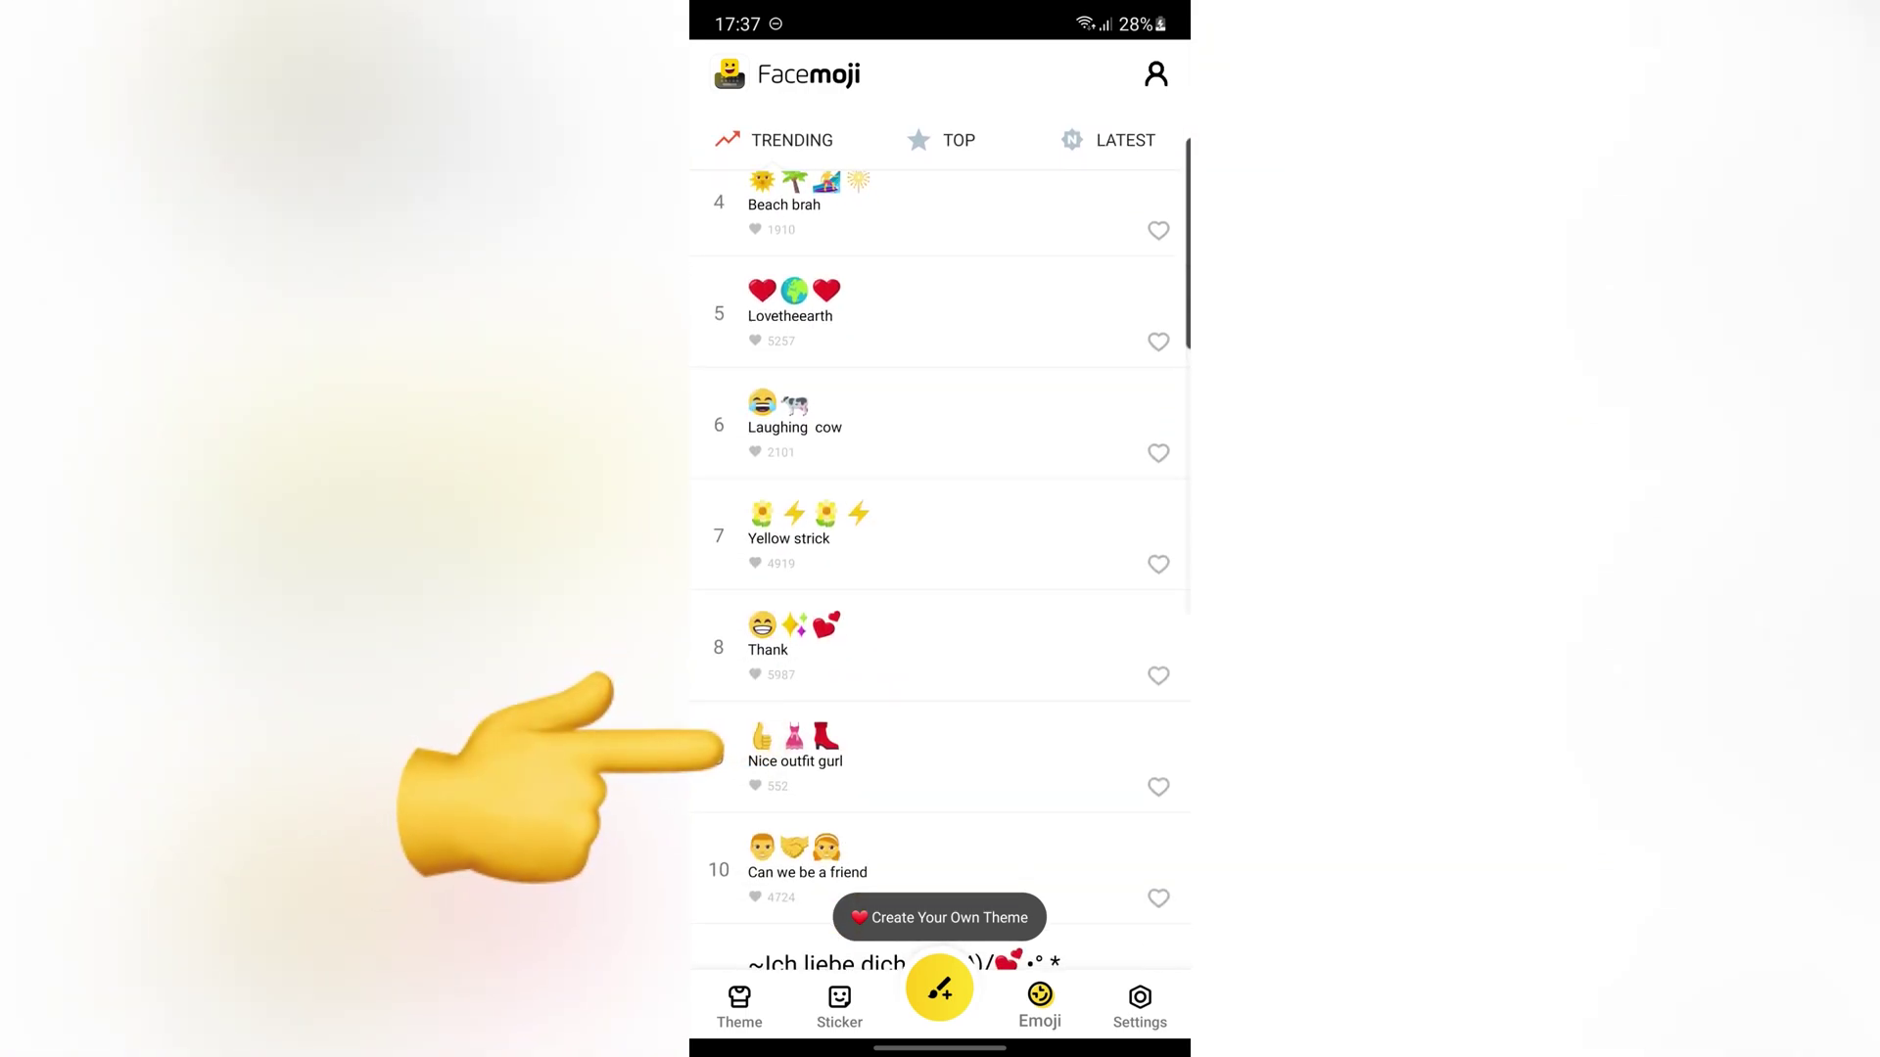
{"action": "left_click", "coordinate": [795, 759]}
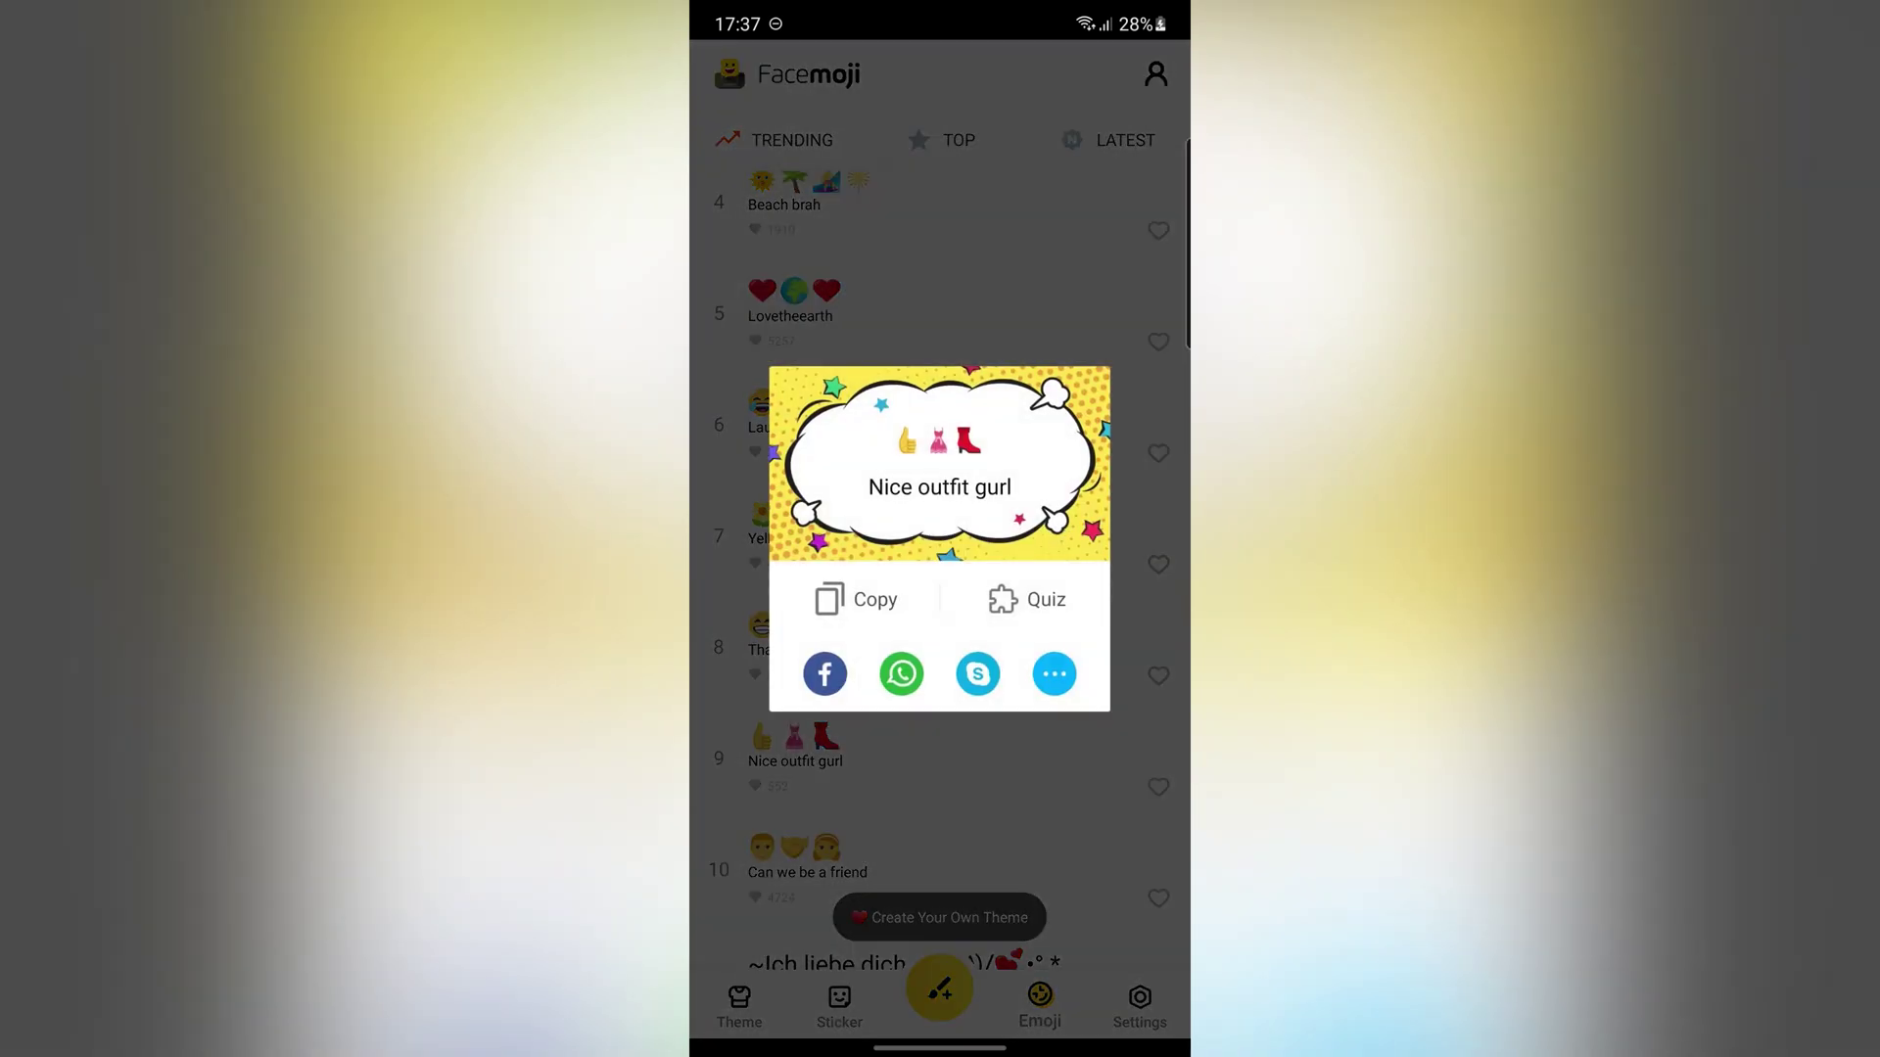